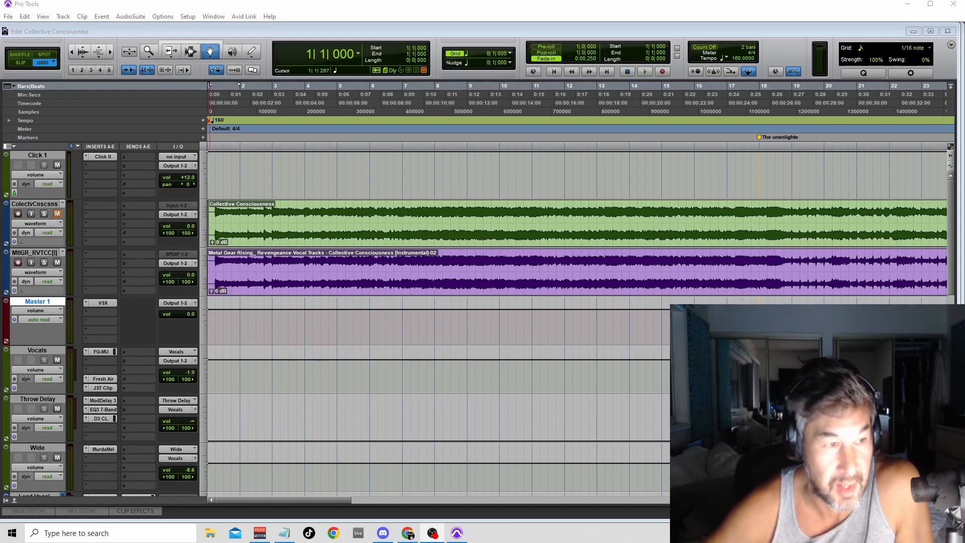
Mute the purple Metal Gear Rising instrumental track below the Collective Consciousness track.
{"action": "left_click", "coordinate": [317, 37]}
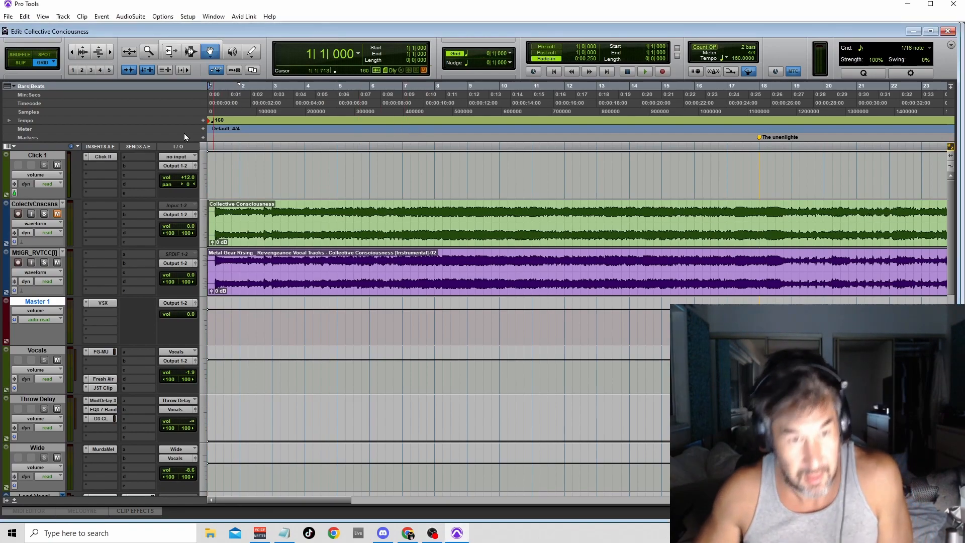
{"action": "left_click", "coordinate": [56, 263]}
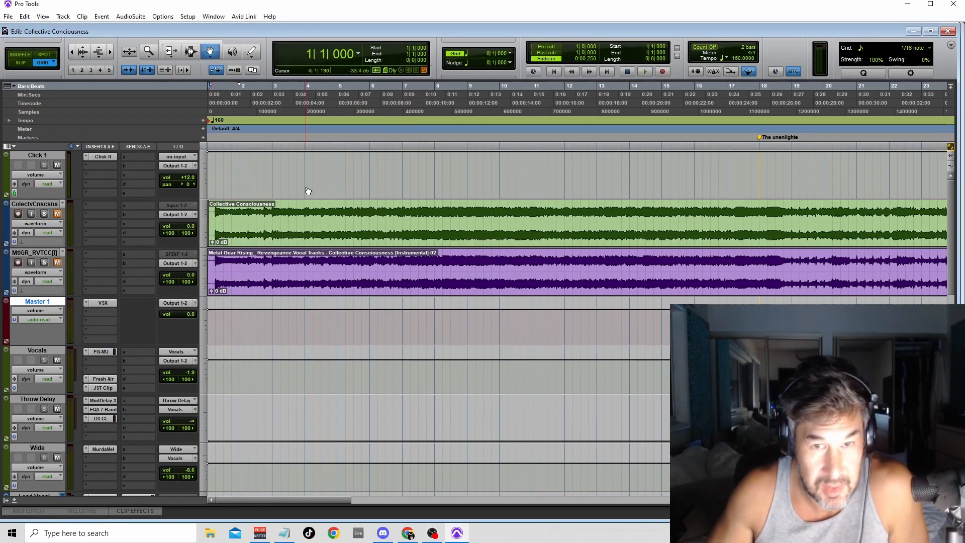
Play the vocal mix from bar 17|2, just before the first lyric marker, with the whole arrangement in view.
{"action": "scroll", "coordinate": [402, 203], "scroll_direction": "down", "scroll_amount": 2}
{"action": "key", "text": "r"}
{"action": "key", "text": "r"}
{"action": "scroll", "coordinate": [382, 196], "scroll_direction": "down", "scroll_amount": 3}
{"action": "key", "text": "r"}
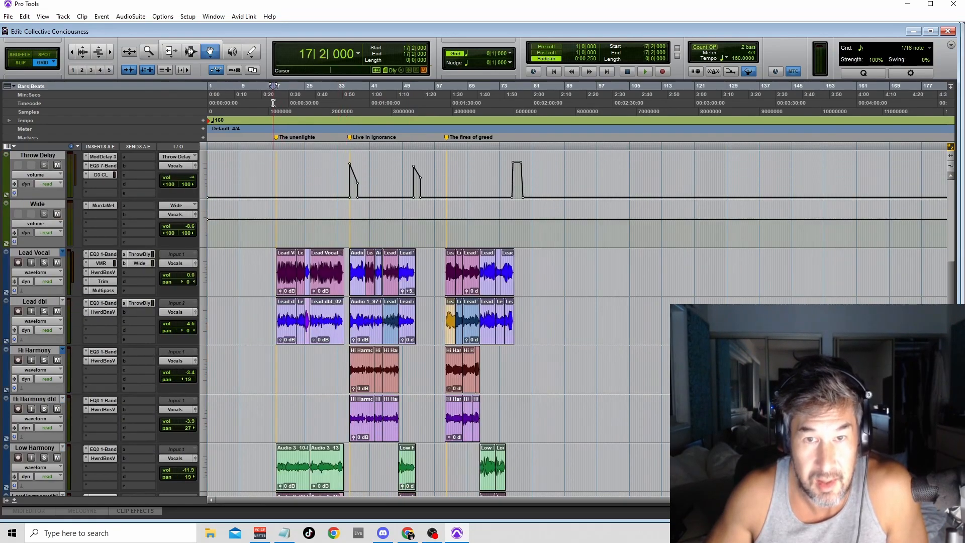
{"action": "key", "text": "space"}
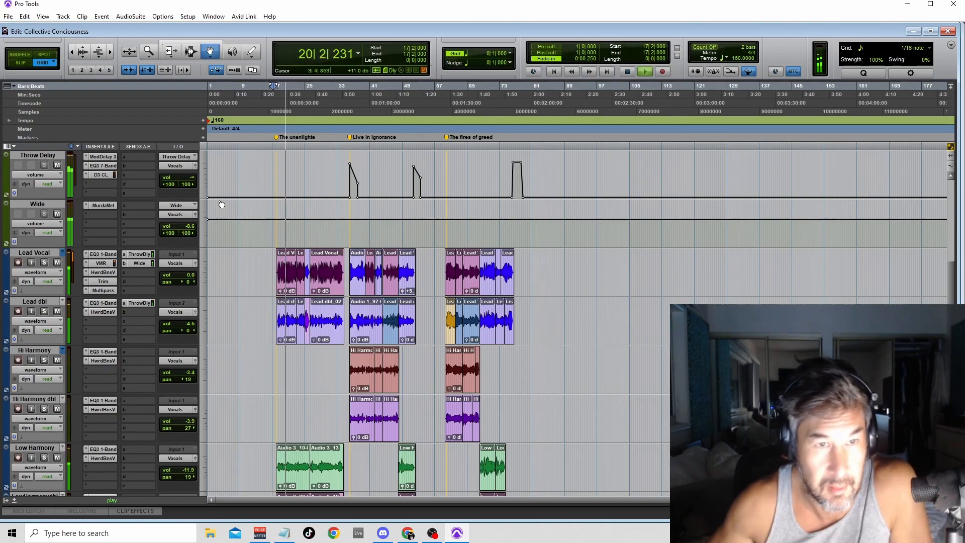
Raise the Master 1 volume to +2.4 dB during playback, and stop after listening through the first vocal sections.
{"action": "scroll", "coordinate": [147, 212], "scroll_direction": "up", "scroll_amount": 3}
{"action": "left_click_drag", "start_coordinate": [191, 217], "coordinate": [191, 215]}
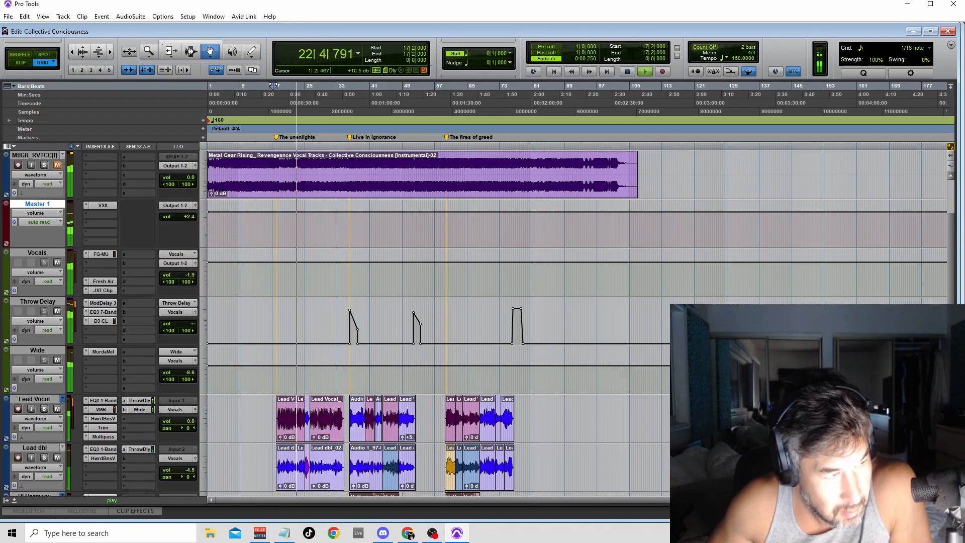
{"action": "left_click", "coordinate": [273, 85]}
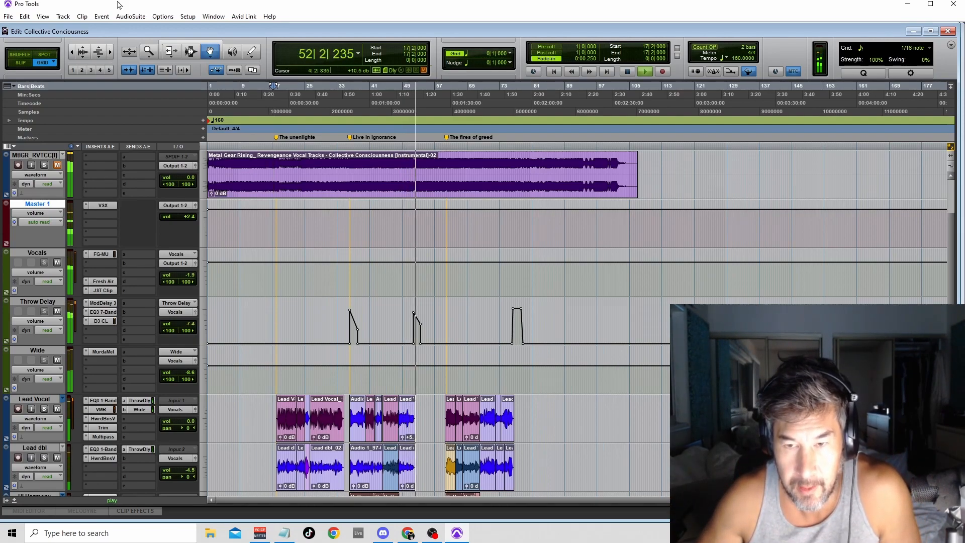
{"action": "key", "text": "space"}
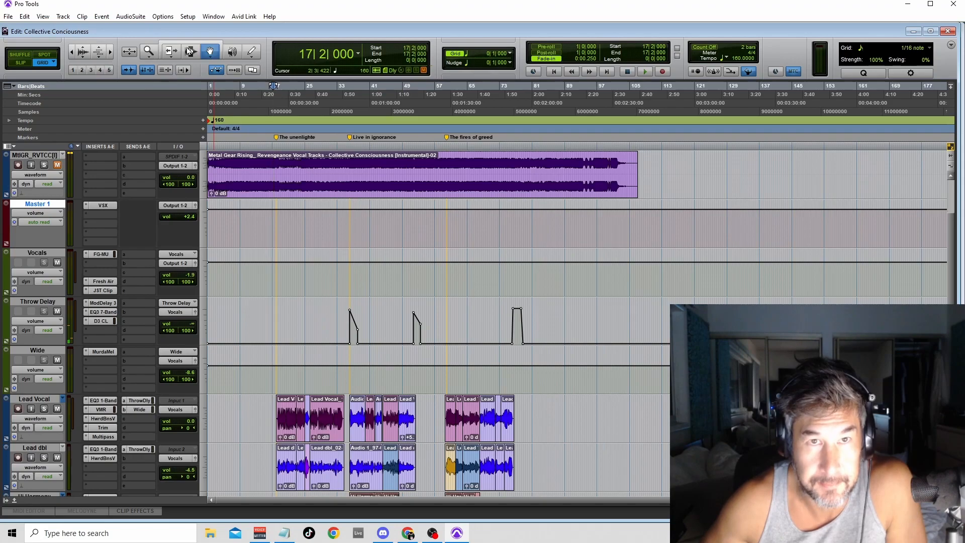
Activate the Selector tool and examine the filter settings of the EQ3 1-Band insert on the Lead Vocal track.
{"action": "left_click", "coordinate": [190, 51]}
{"action": "scroll", "coordinate": [351, 272], "scroll_direction": "down", "scroll_amount": 3}
{"action": "scroll", "coordinate": [346, 271], "scroll_direction": "down", "scroll_amount": 1}
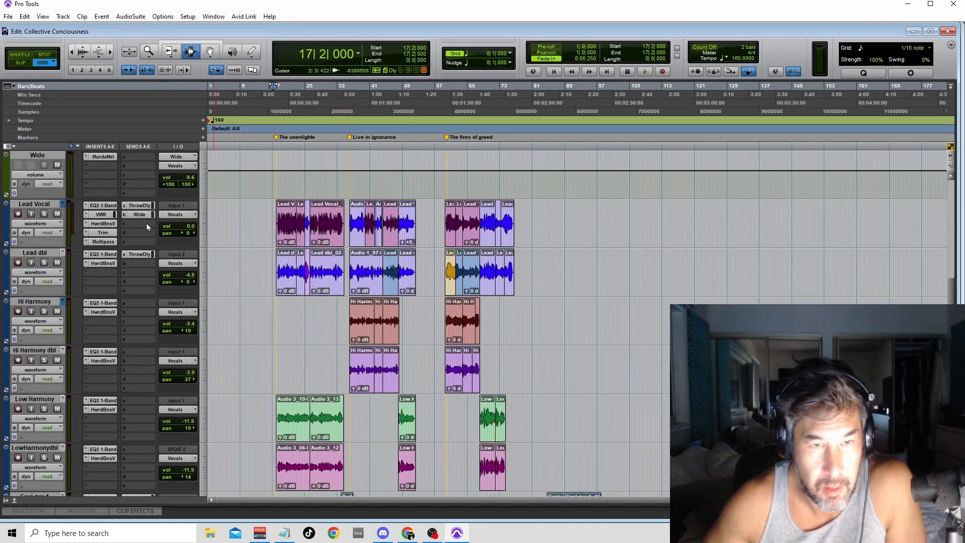
{"action": "left_click", "coordinate": [103, 206]}
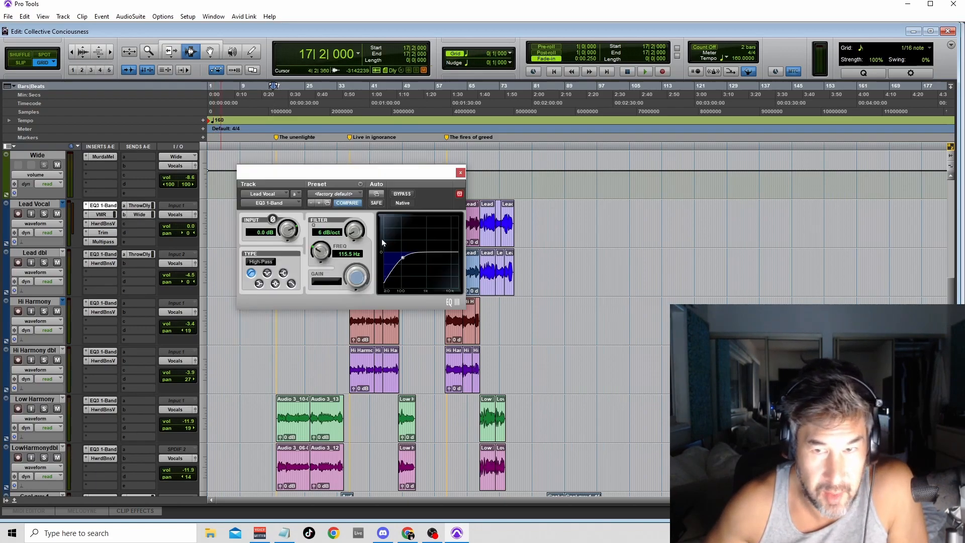
Examine the FG-2A and FG-116 compressors in the Lead Vocal's Virtual Mix Rack during playback, and close the plug-in.
{"action": "left_click", "coordinate": [101, 215]}
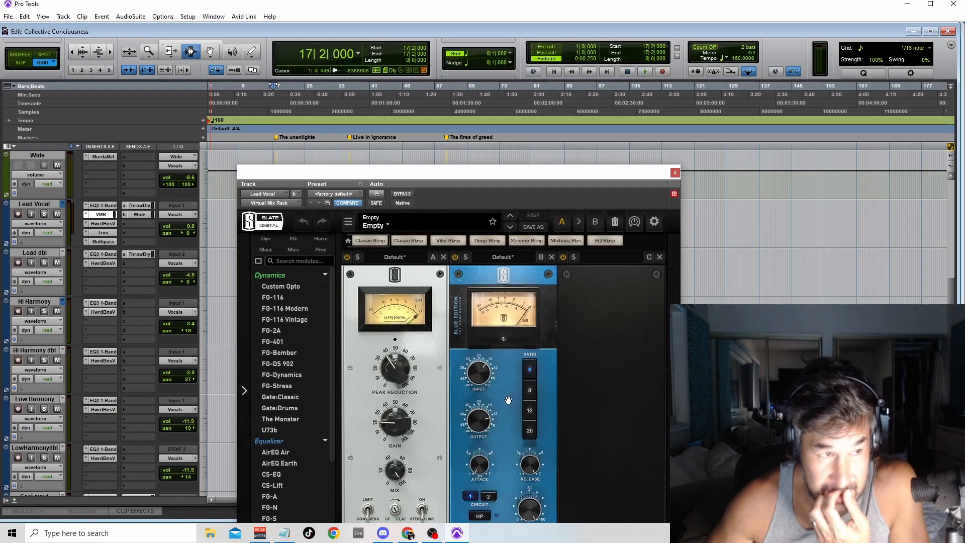
{"action": "left_click_drag", "start_coordinate": [495, 171], "coordinate": [483, 53]}
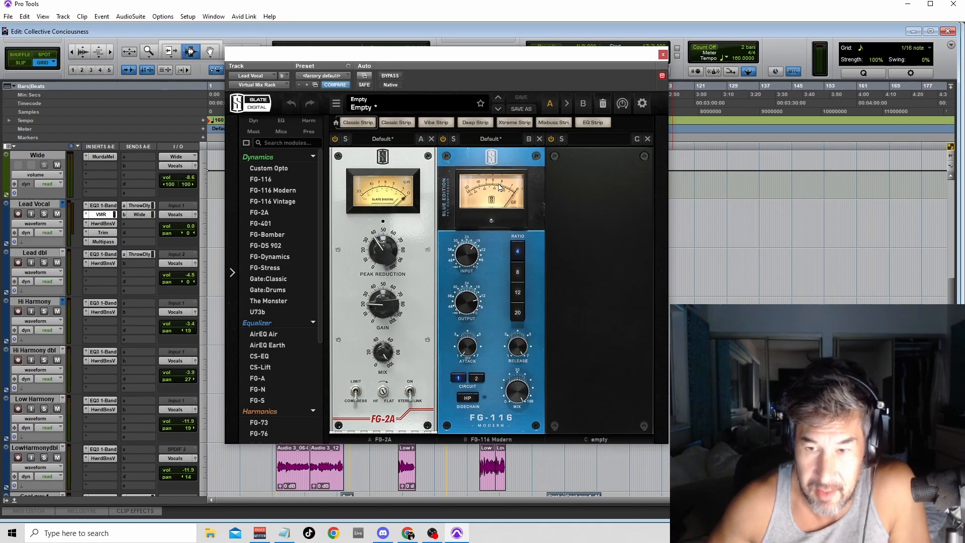
{"action": "left_click_drag", "start_coordinate": [424, 47], "coordinate": [507, 47]}
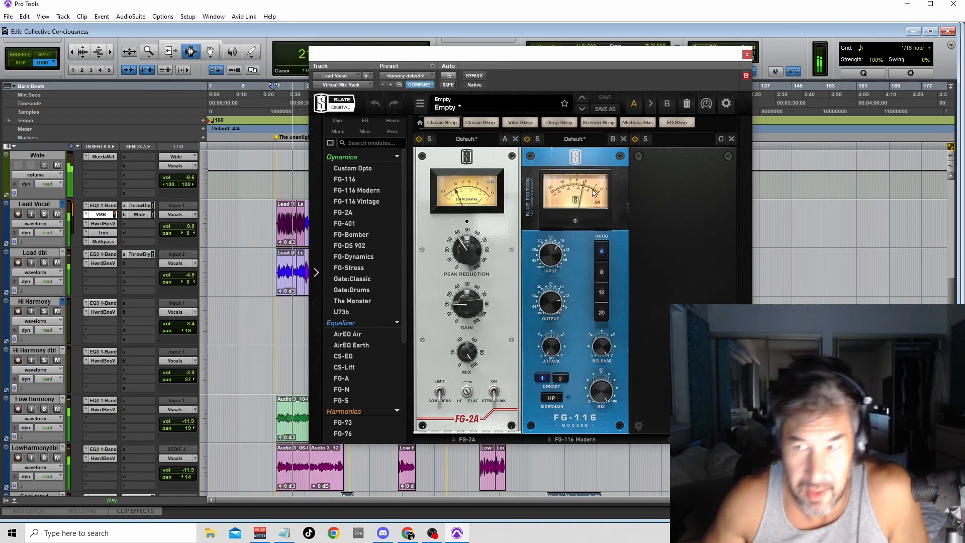
{"action": "key", "text": "space"}
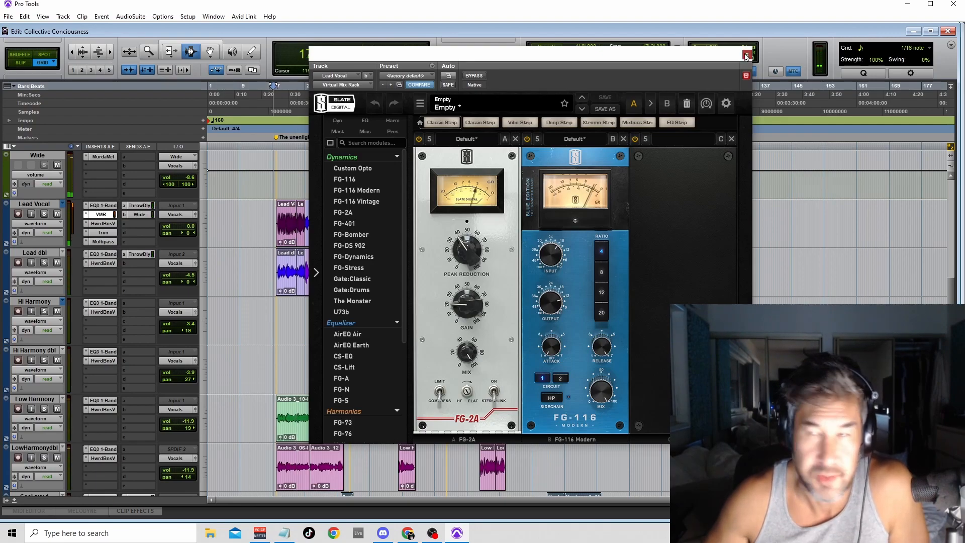
{"action": "left_click", "coordinate": [746, 56]}
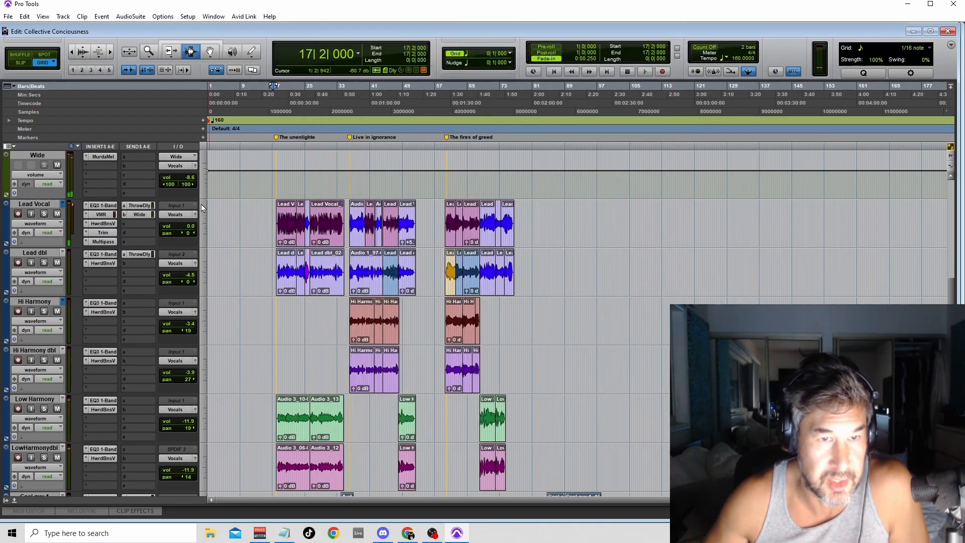
Examine the Howard Benson Vocals channel settings on the Lead Vocal track and close the plug-in.
{"action": "left_click", "coordinate": [104, 224]}
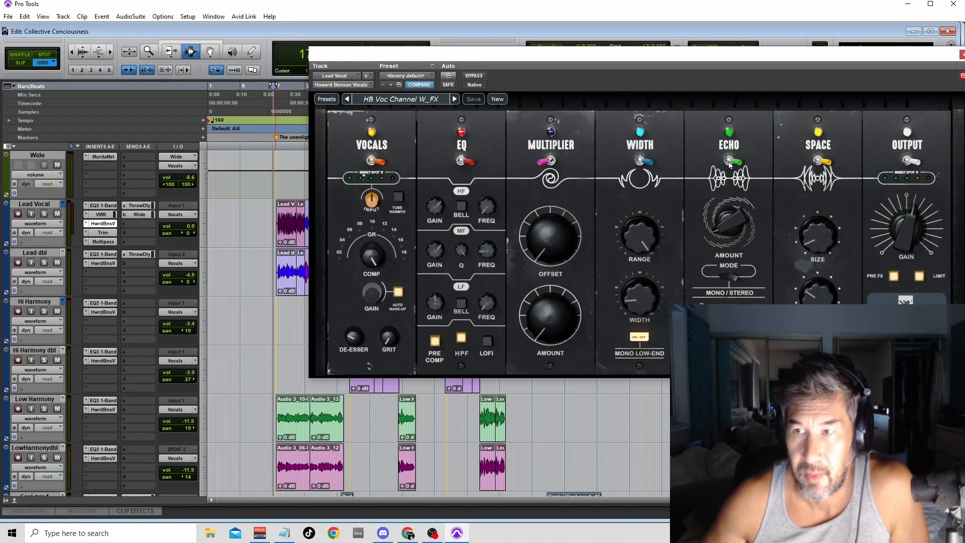
{"action": "left_click_drag", "start_coordinate": [808, 62], "coordinate": [638, 58]}
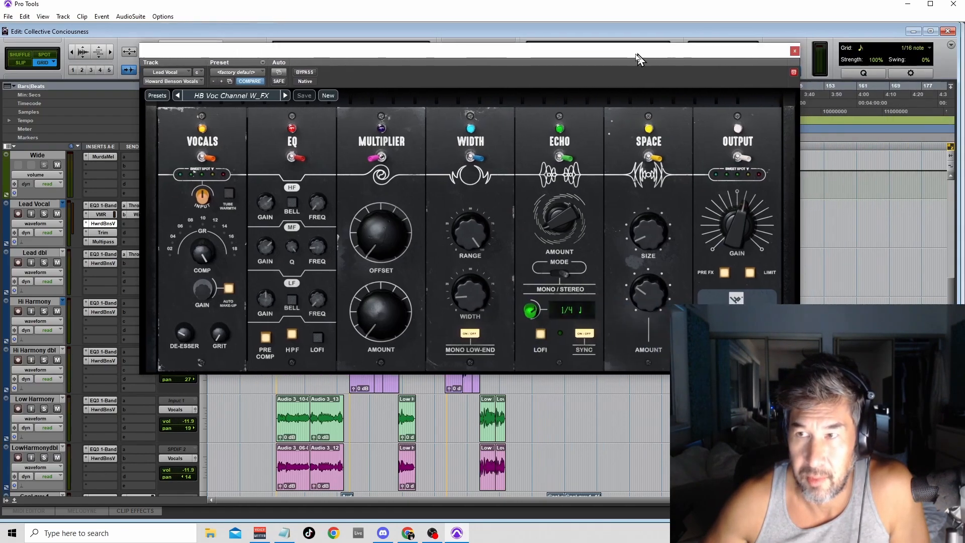
{"action": "left_click", "coordinate": [793, 50]}
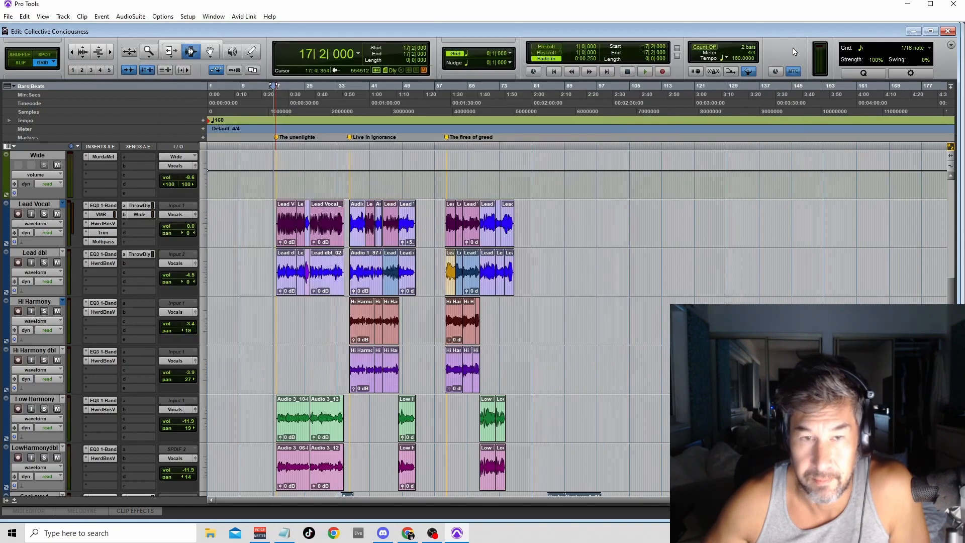
Examine the Lead Vocal's Trim plug-in and its Gain automation lane up close, and return the track to waveform view.
{"action": "left_click", "coordinate": [103, 233]}
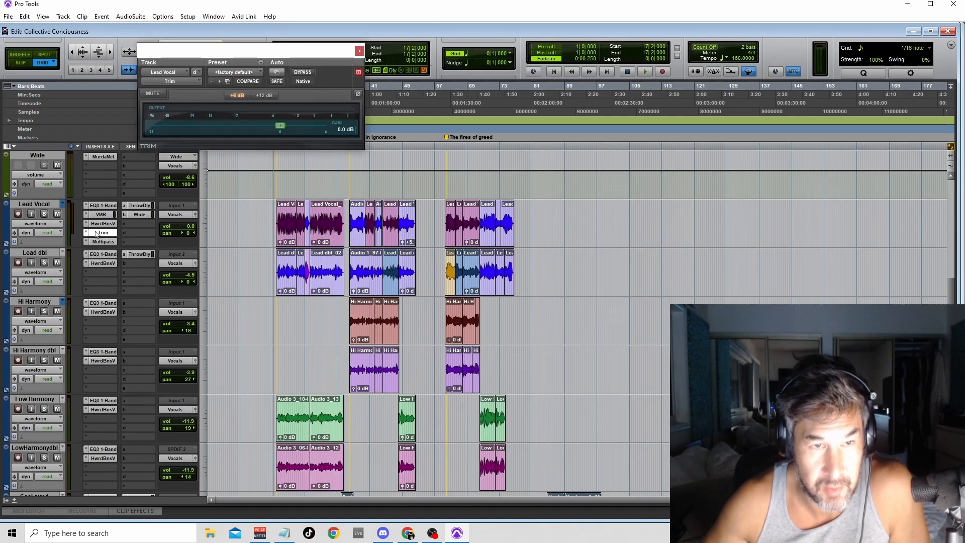
{"action": "left_click", "coordinate": [46, 223]}
{"action": "mouse_move", "coordinate": [68, 332]}
{"action": "left_click", "coordinate": [151, 331]}
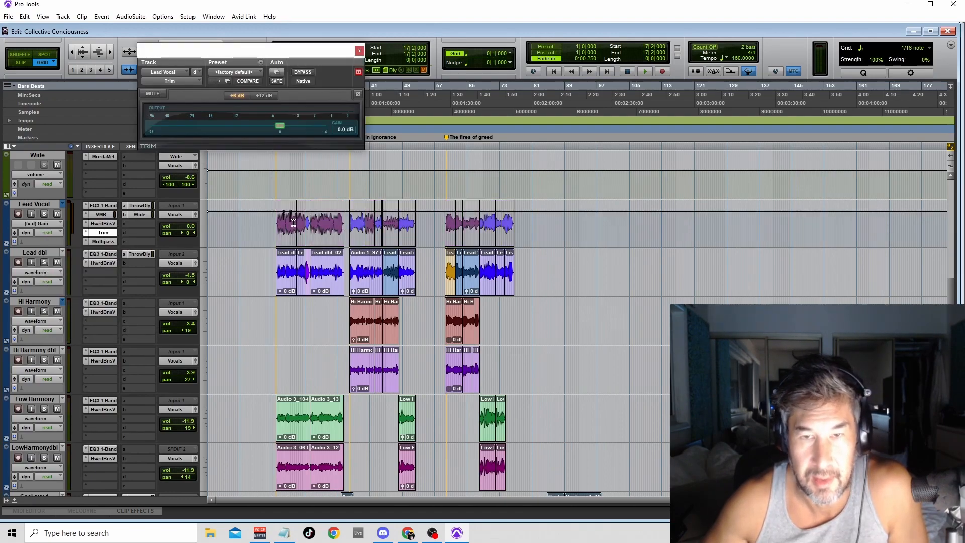
{"action": "key", "text": "ctrl+bracketright"}
{"action": "key", "text": "ctrl+bracketright"}
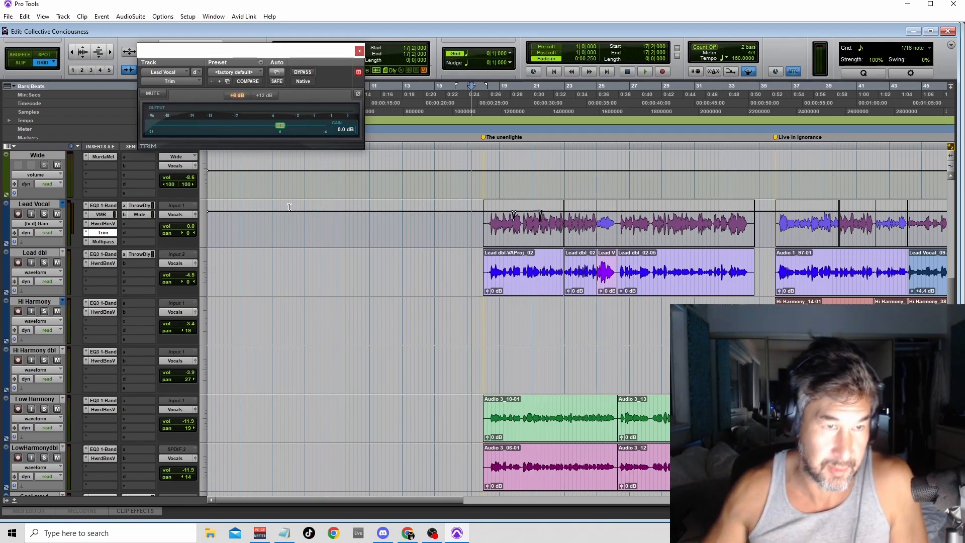
{"action": "left_click", "coordinate": [359, 51]}
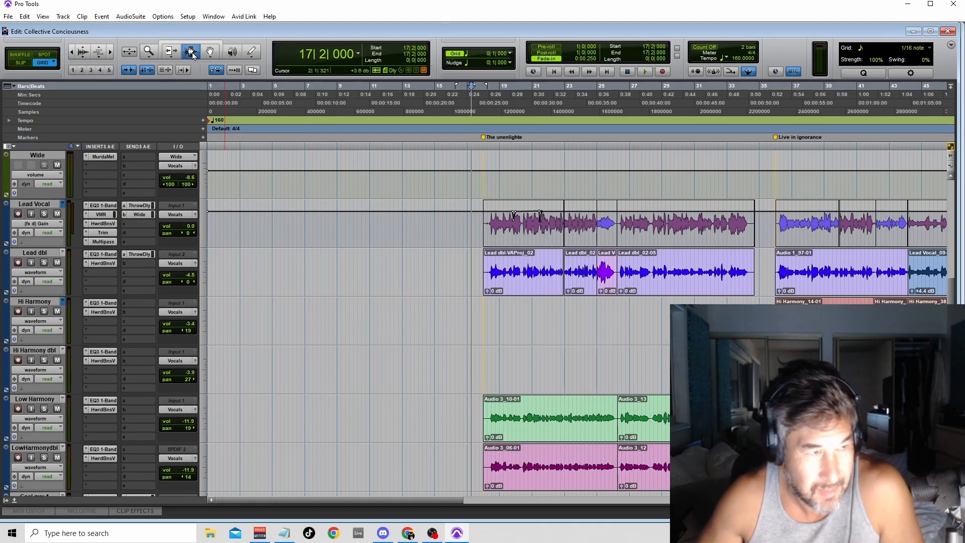
{"action": "left_click", "coordinate": [26, 225]}
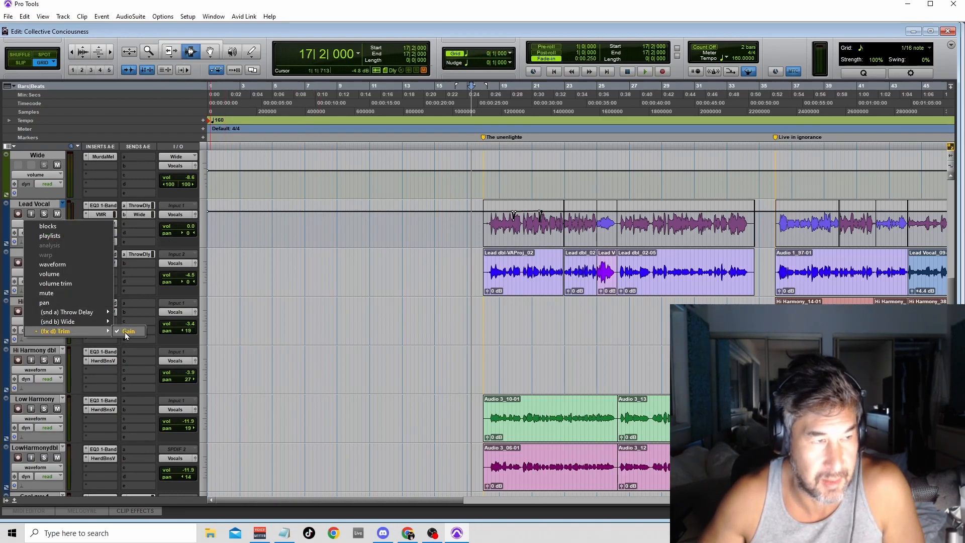
{"action": "left_click", "coordinate": [72, 263]}
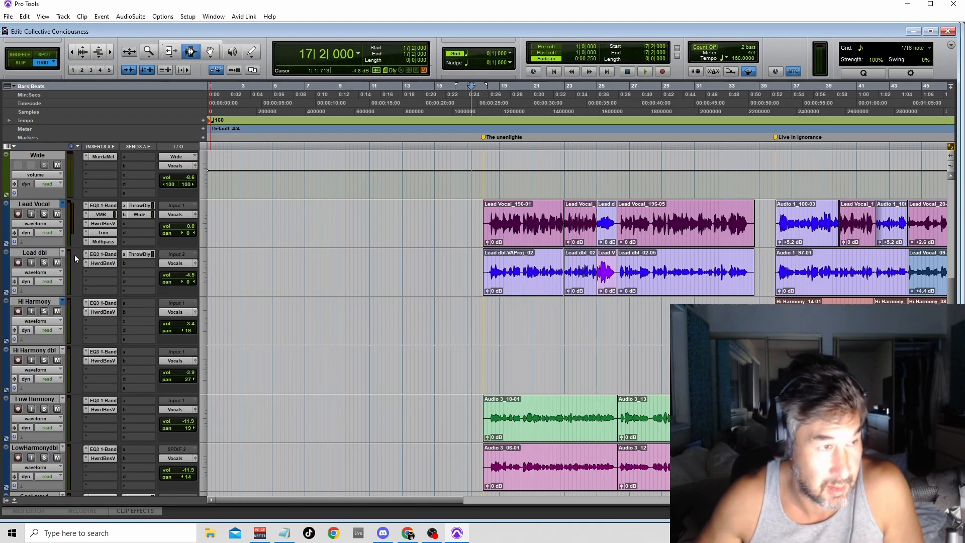
Examine the Multipass Smoothinator preset on the Lead Vocal track and close the plug-in.
{"action": "left_click", "coordinate": [103, 242]}
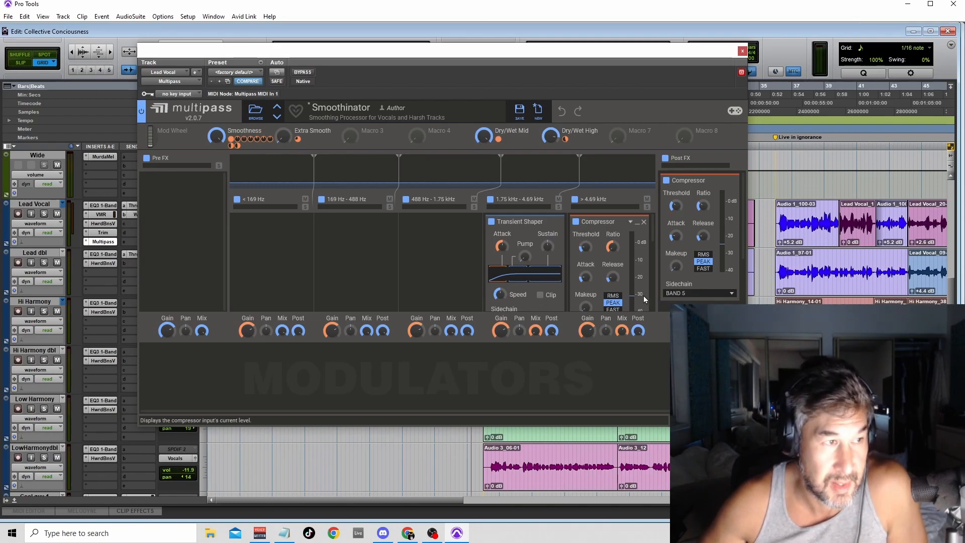
{"action": "left_click", "coordinate": [742, 51]}
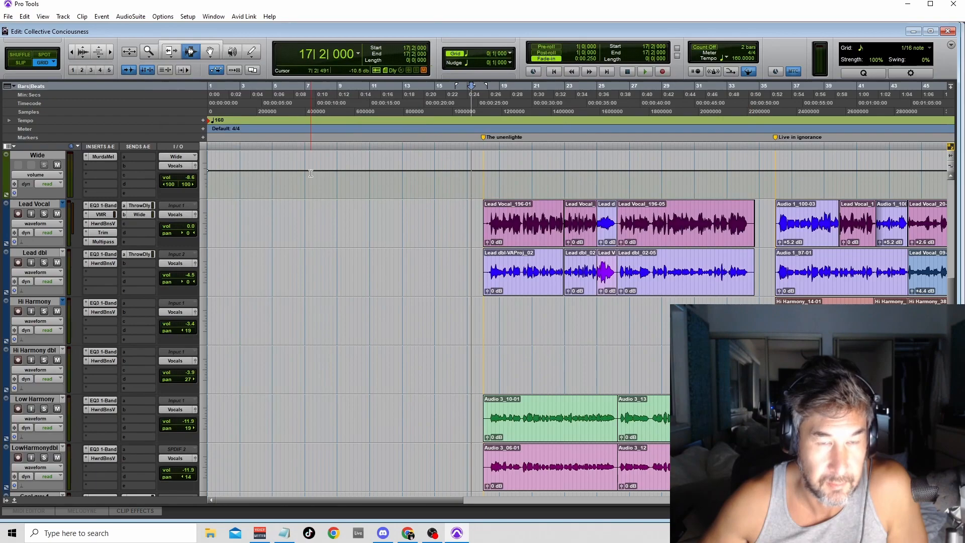
Solo the Lead Vocal track and start playback at bar 34|4, just before the "Live in ignorance" marker.
{"action": "scroll", "coordinate": [328, 206], "scroll_direction": "up", "scroll_amount": 1}
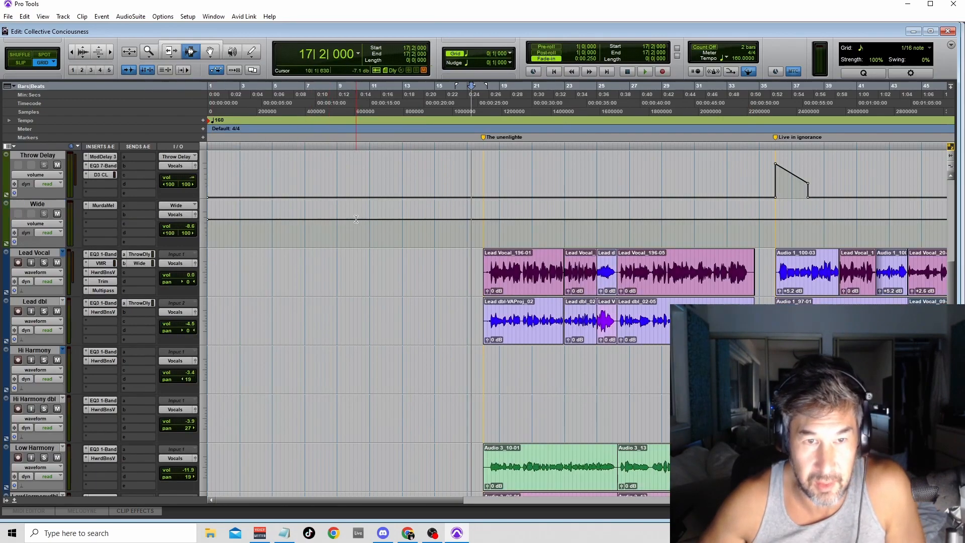
{"action": "scroll", "coordinate": [247, 228], "scroll_direction": "down", "scroll_amount": 2}
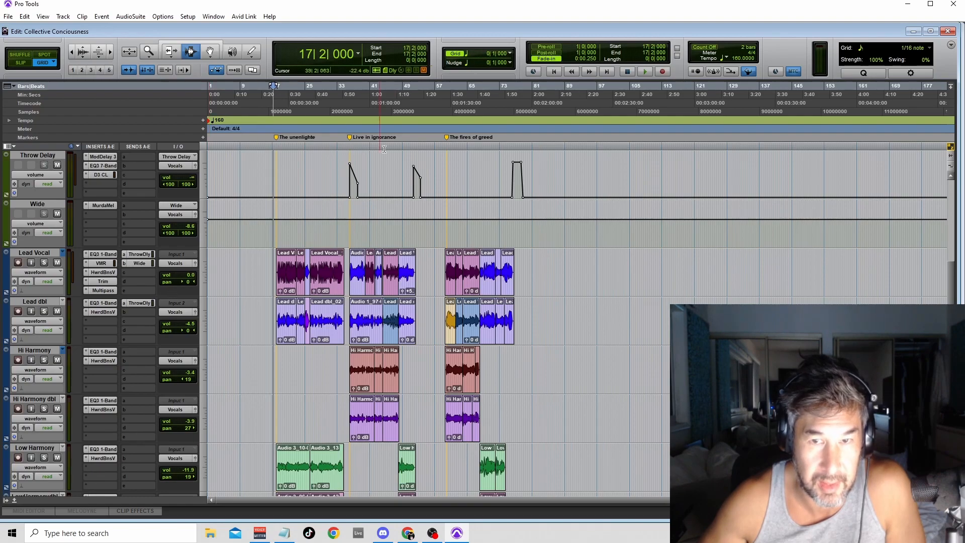
{"action": "left_click", "coordinate": [345, 113]}
{"action": "left_click", "coordinate": [44, 263]}
{"action": "key", "text": "space"}
{"action": "key", "text": "ctrl+bracketright"}
{"action": "key", "text": "ctrl+bracketright"}
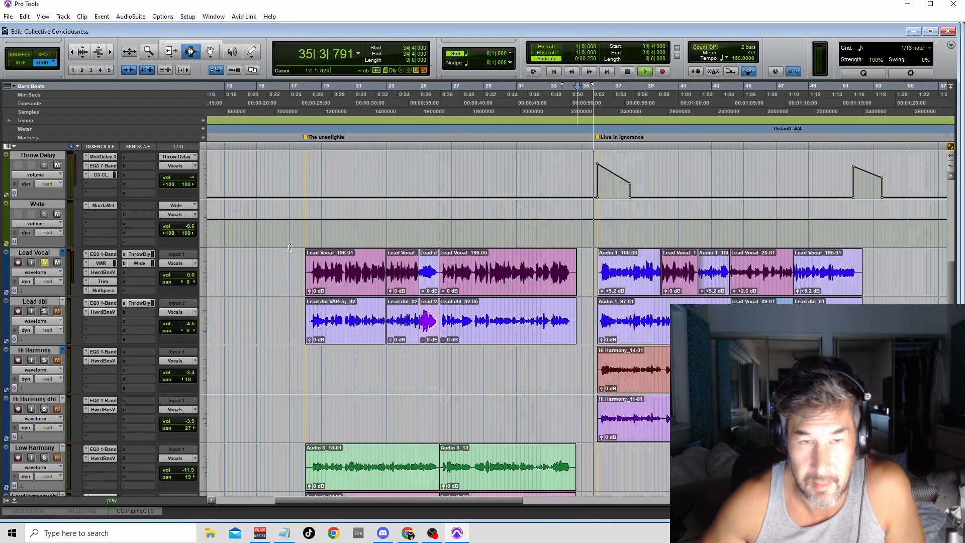
Replay the soloed lead vocal from bar 33|2 to hear the throw delay at the "Live in ignorance" marker.
{"action": "key", "text": "space"}
{"action": "left_click", "coordinate": [551, 116]}
{"action": "key", "text": "space"}
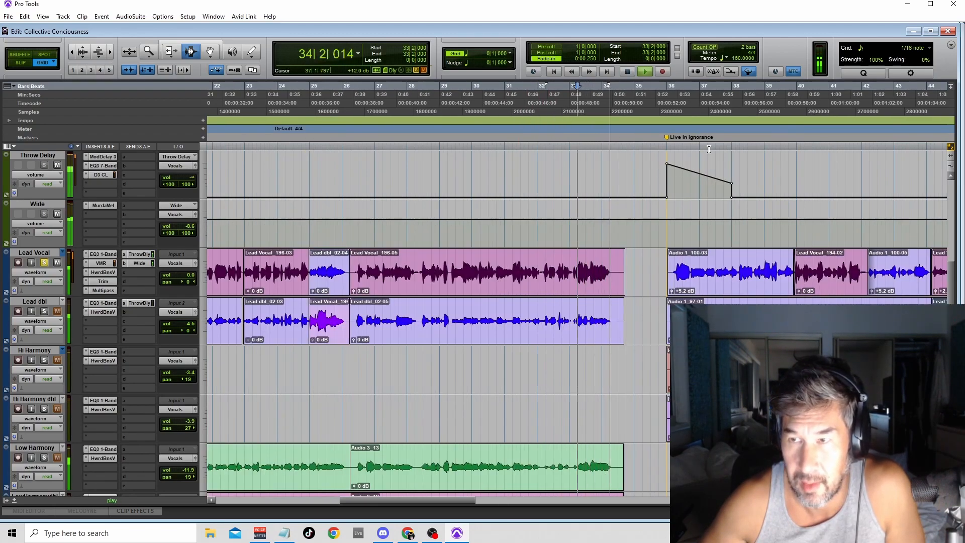
{"action": "key", "text": "ctrl+bracketleft"}
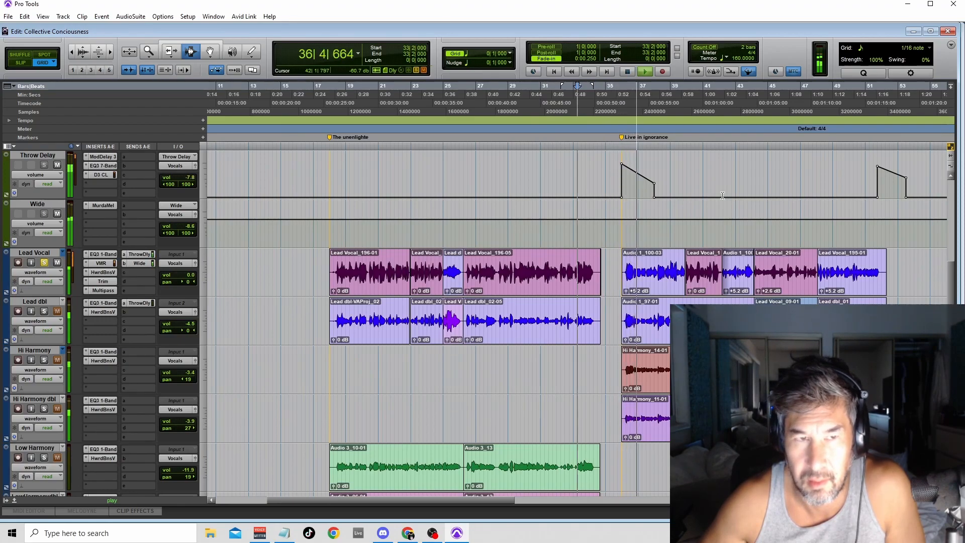
{"action": "key", "text": "r"}
{"action": "key", "text": "space"}
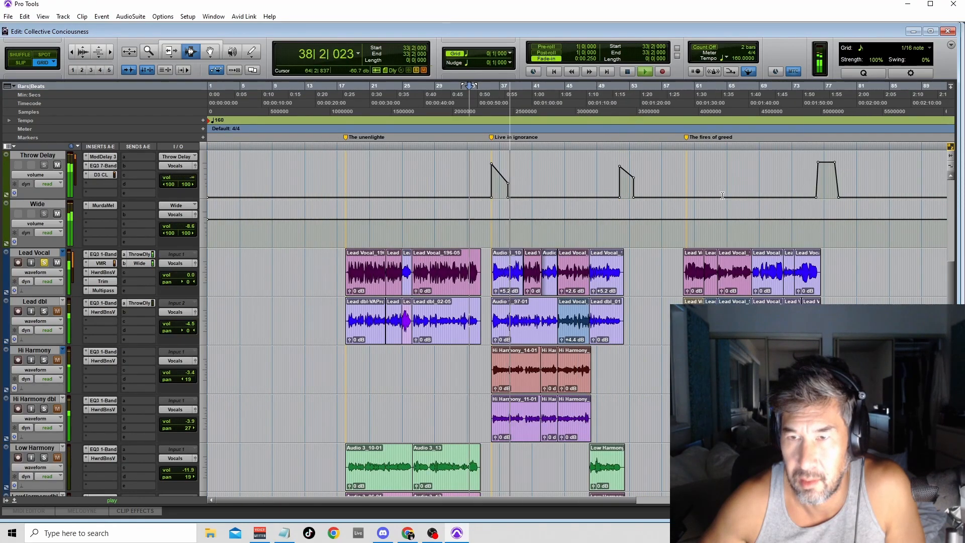
{"action": "key", "text": "t"}
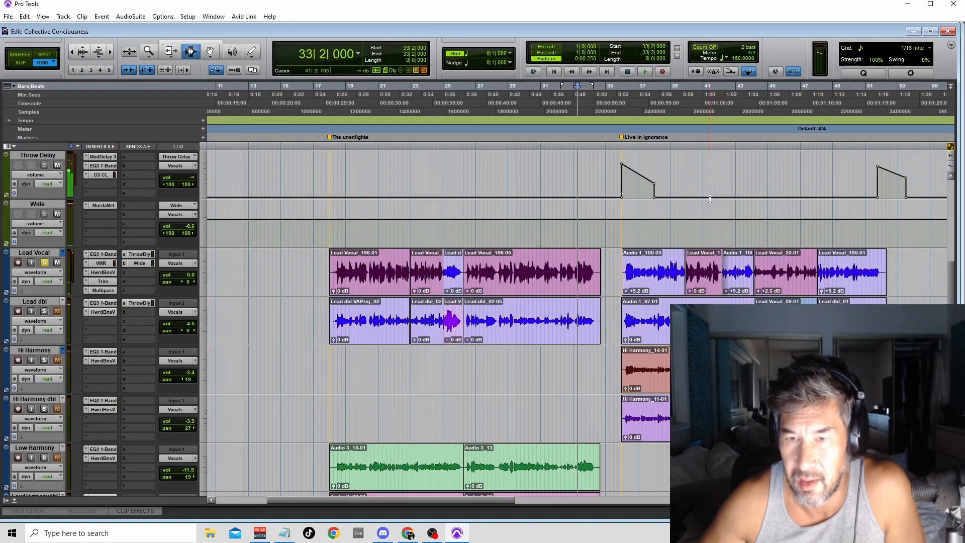
Play the soloed lead vocal from bar 51|2 to hear the second throw delay.
{"action": "key", "text": "r"}
{"action": "left_click", "coordinate": [618, 128]}
{"action": "key", "text": "space"}
{"action": "key", "text": "t"}
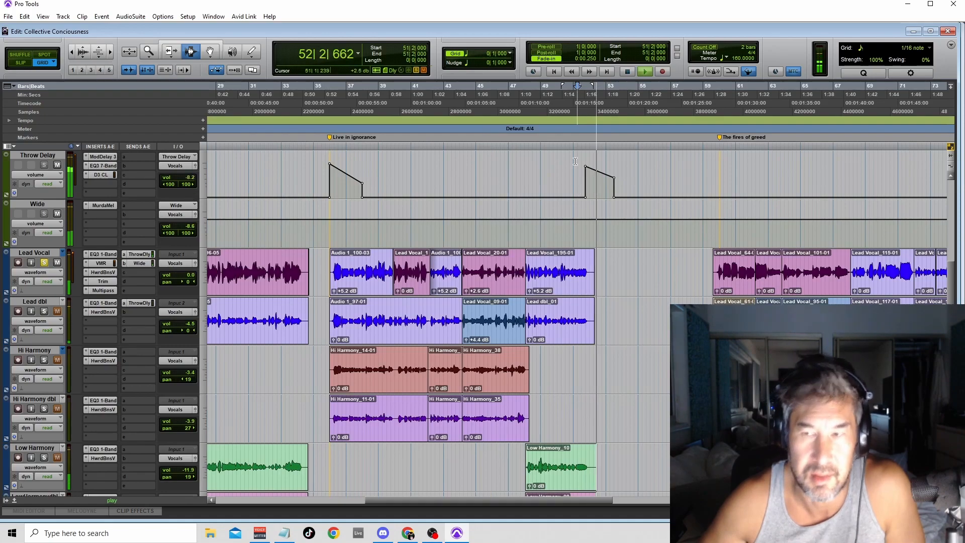
{"action": "key", "text": "space"}
Remove the Throw Delay volume automation peak at the "Live in ignorance" marker, selecting the range from bar 35.
{"action": "left_click_drag", "start_coordinate": [380, 183], "coordinate": [315, 183]}
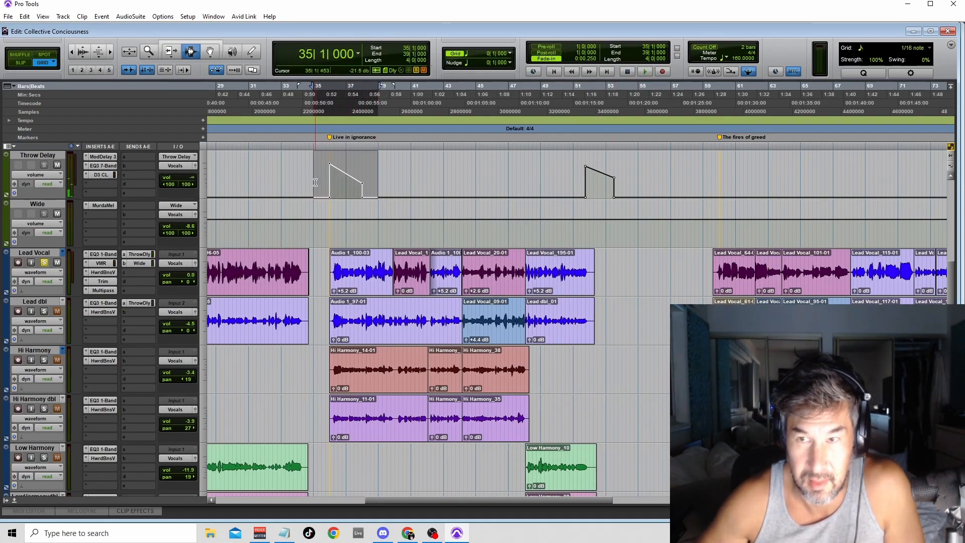
{"action": "key", "text": "ctrl+z"}
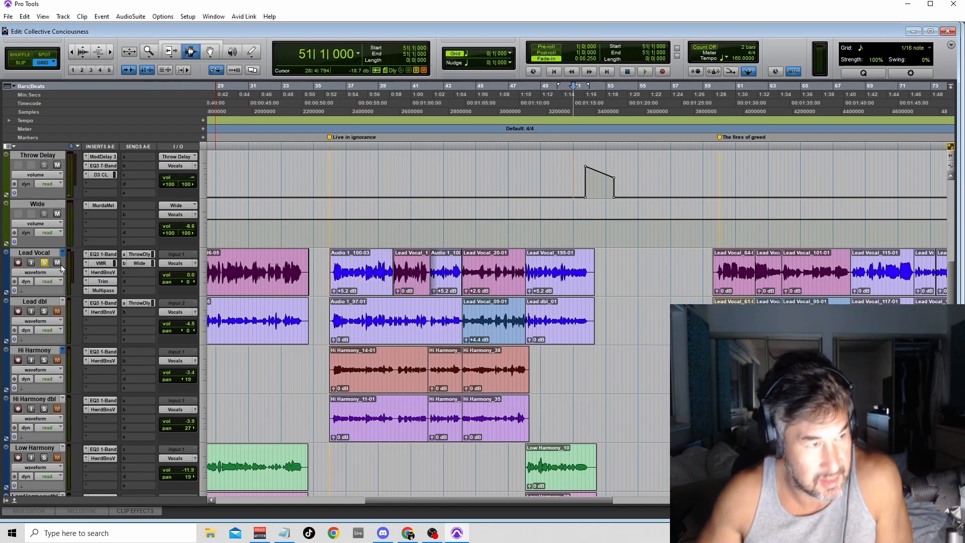
Play the soloed Lead Vocal from bar 51|1 and from bar 75|2 to hear the throw delays at both spots.
{"action": "key", "text": "space"}
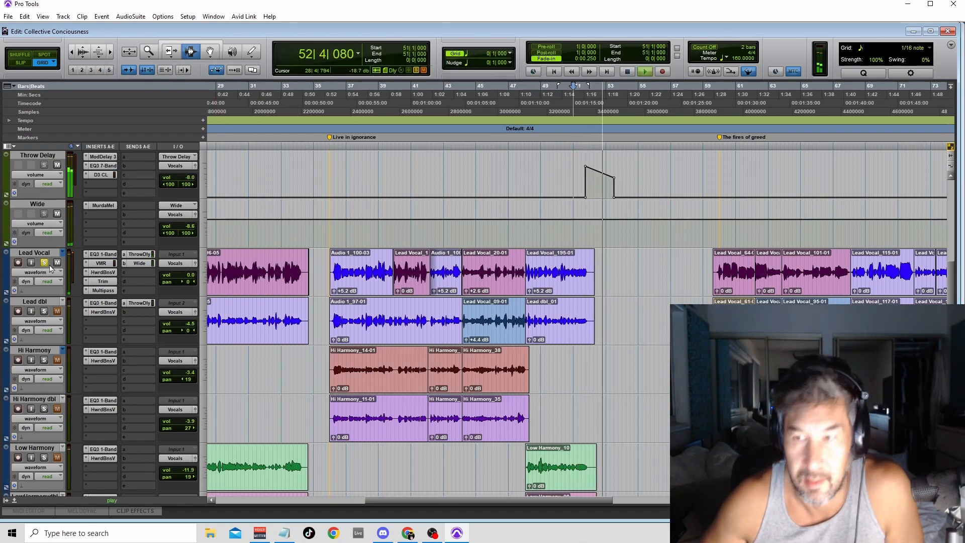
{"action": "key", "text": "space"}
{"action": "key", "text": "r"}
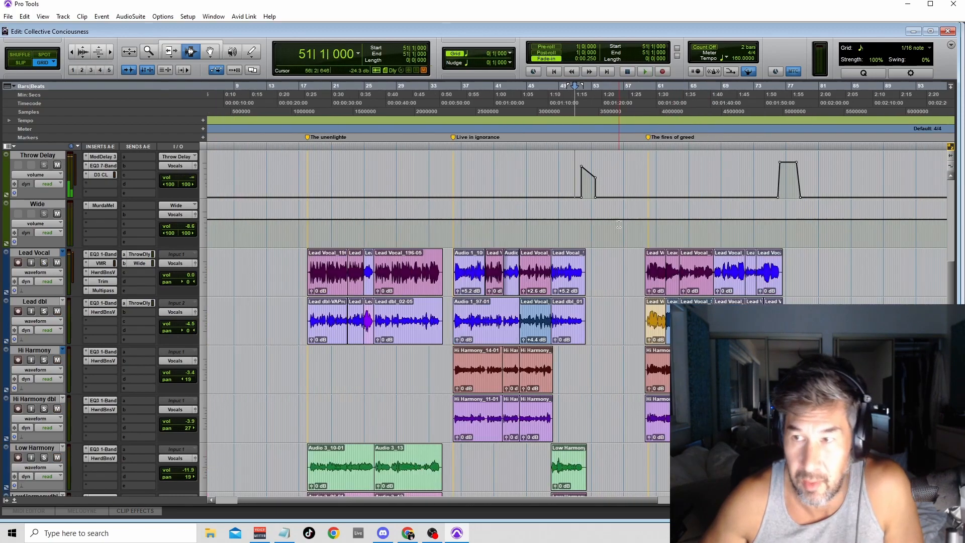
{"action": "key", "text": "t"}
{"action": "key", "text": "space"}
{"action": "key", "text": "t"}
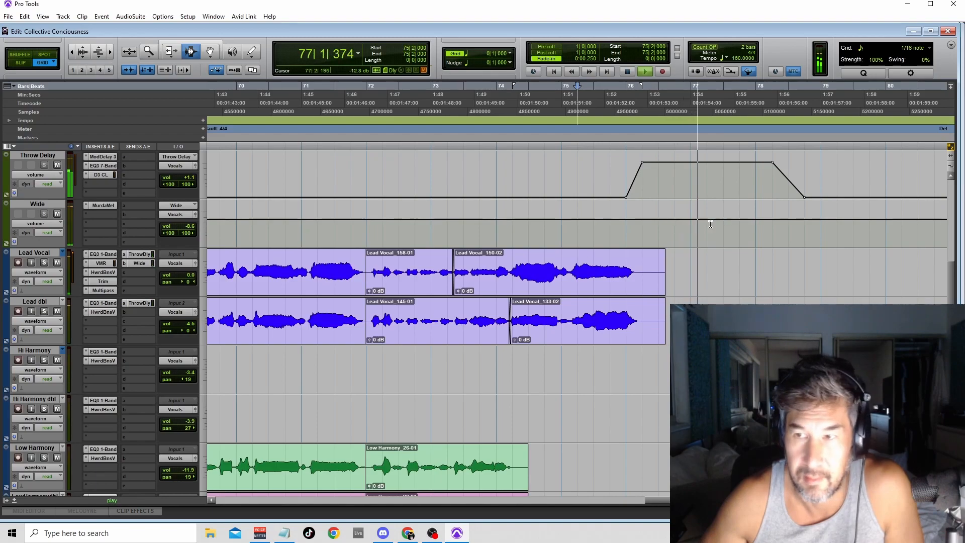
{"action": "key", "text": "space"}
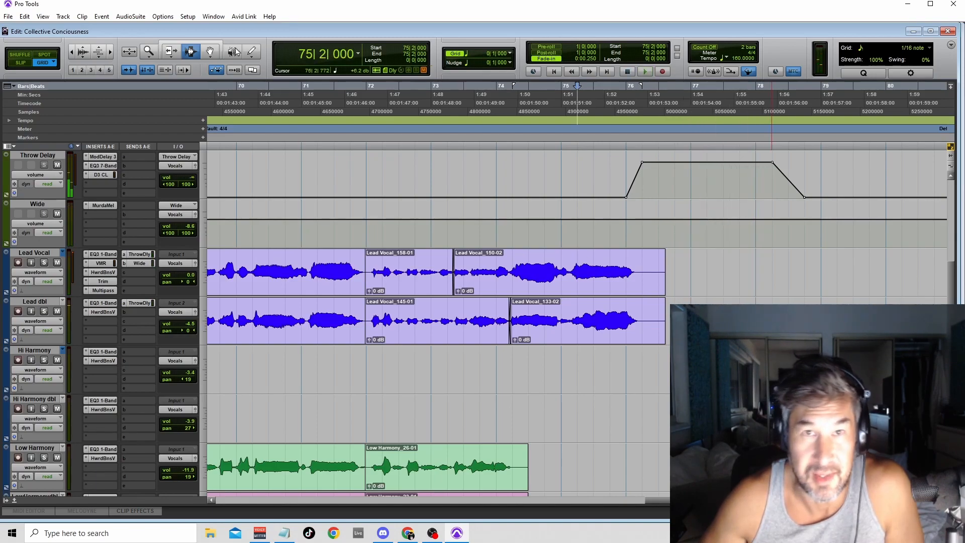
Review the EQ3 1-Band and Howard Benson Vocals plug-in settings on the Lead dbl track.
{"action": "key", "text": "r"}
{"action": "key", "text": "r"}
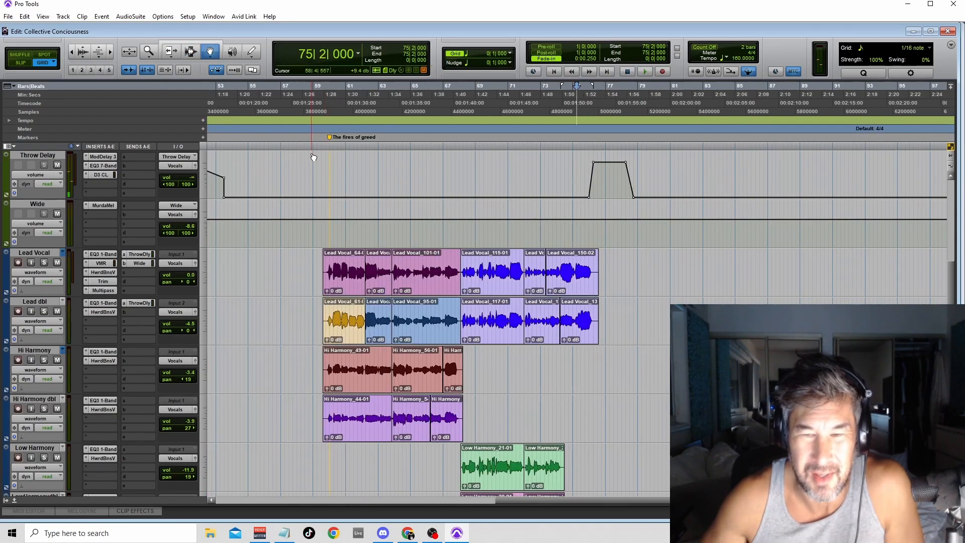
{"action": "key", "text": "r"}
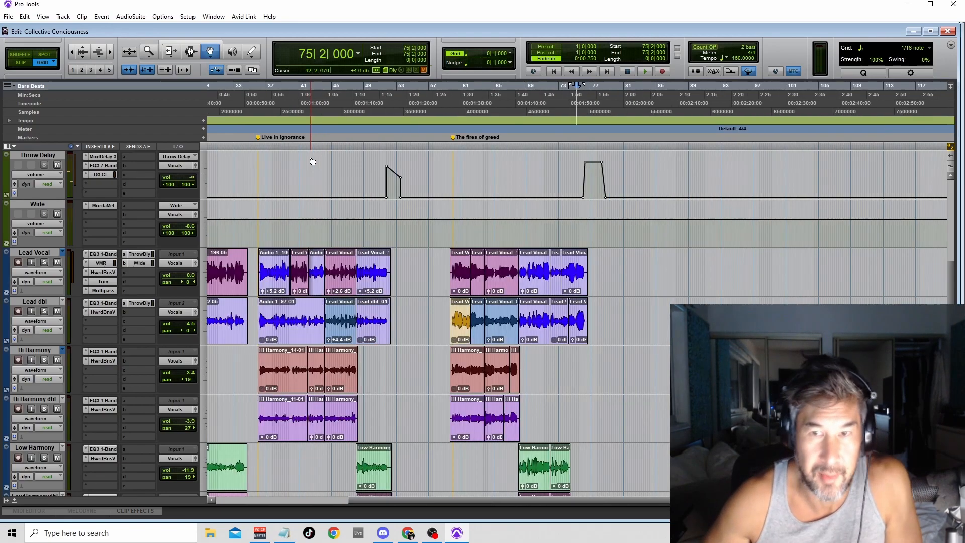
{"action": "key", "text": "r"}
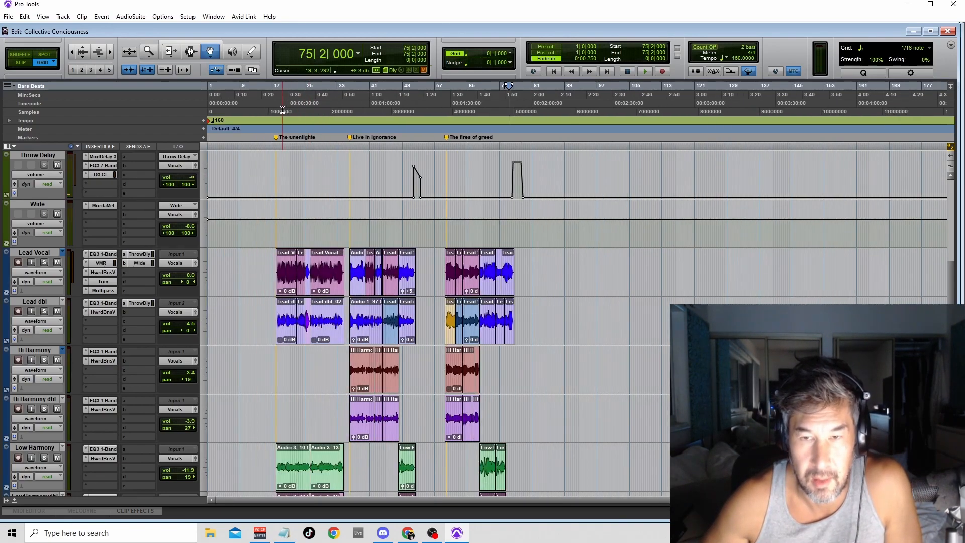
{"action": "scroll", "coordinate": [307, 187], "scroll_direction": "down", "scroll_amount": 2}
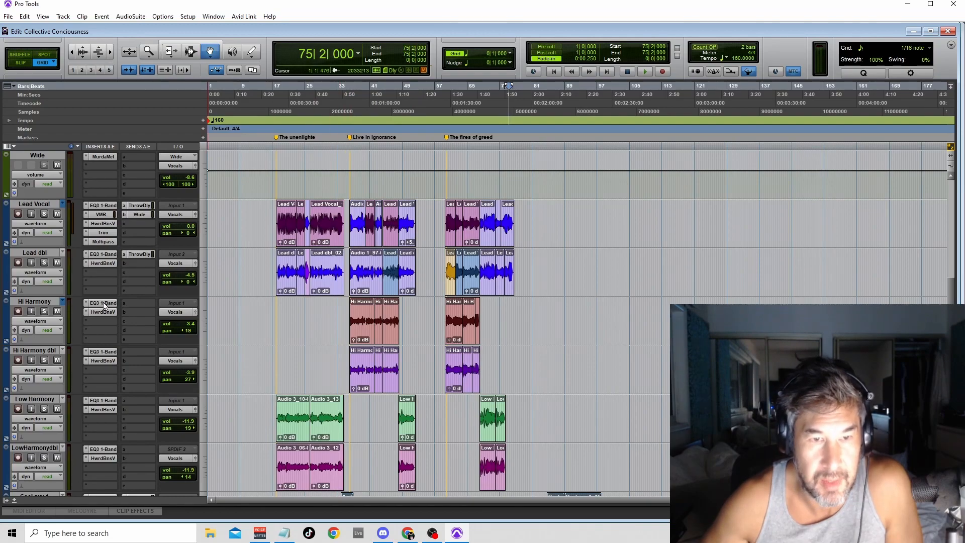
{"action": "left_click", "coordinate": [103, 263]}
{"action": "left_click", "coordinate": [103, 254]}
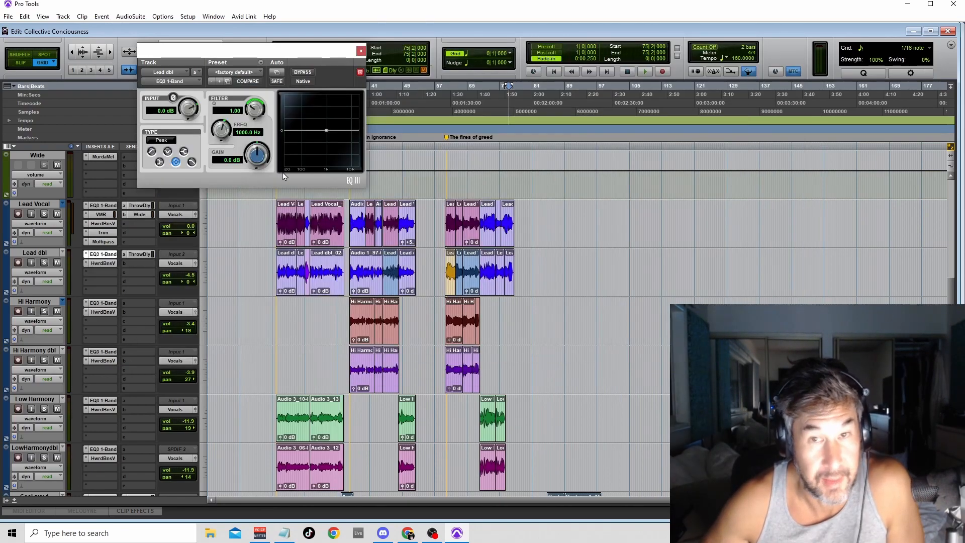
{"action": "left_click", "coordinate": [362, 51]}
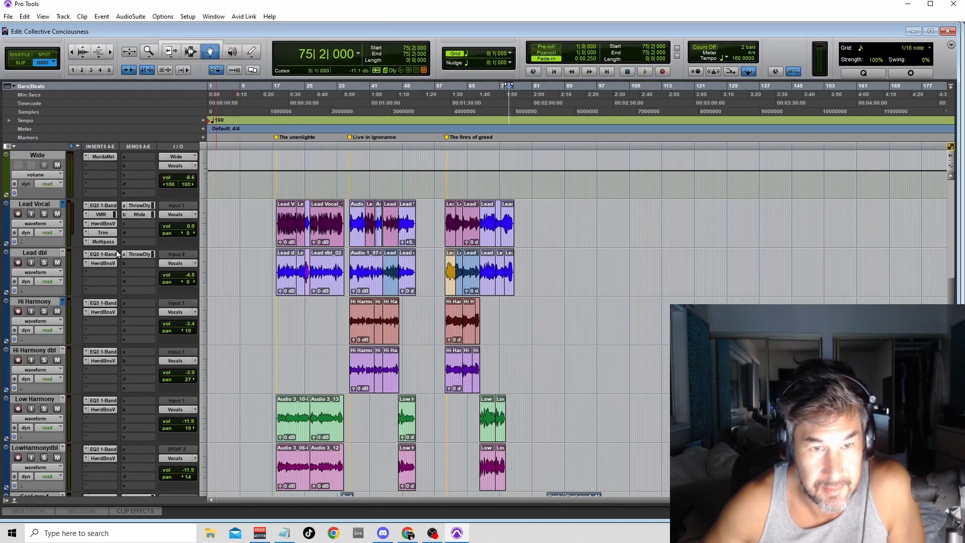
{"action": "left_click", "coordinate": [98, 263]}
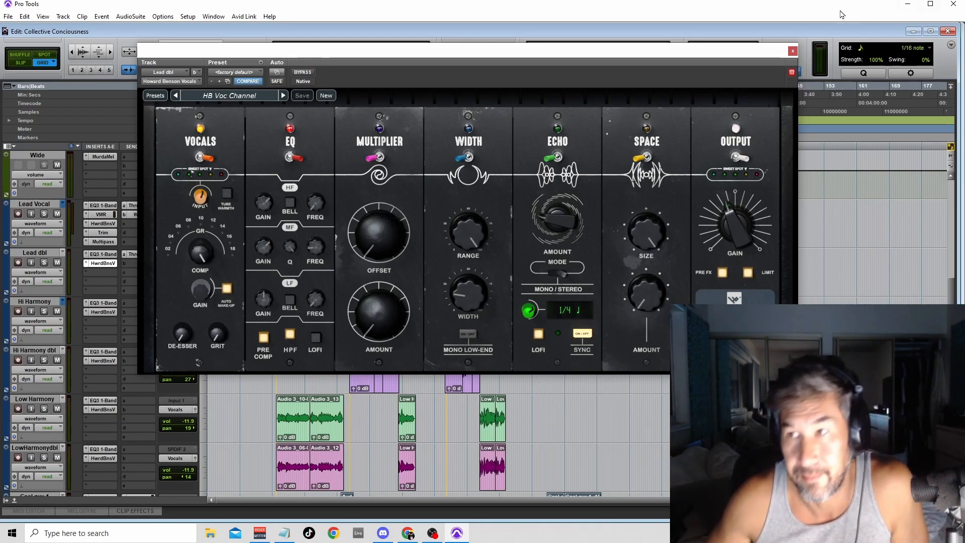
{"action": "left_click", "coordinate": [793, 52]}
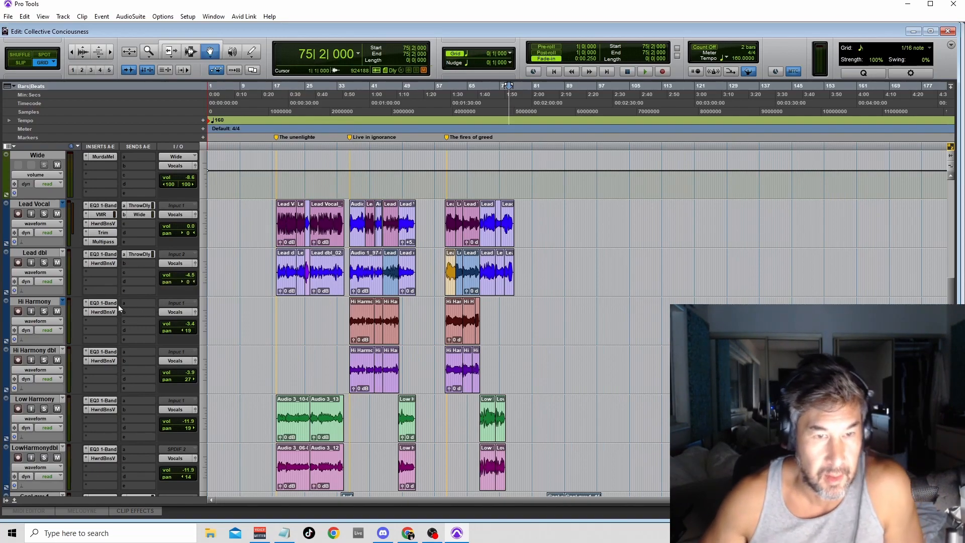
Inspect the EQ3 1-Band high-pass filters on the Hi Harmony and Hi Harmony dbl tracks.
{"action": "left_click", "coordinate": [103, 304]}
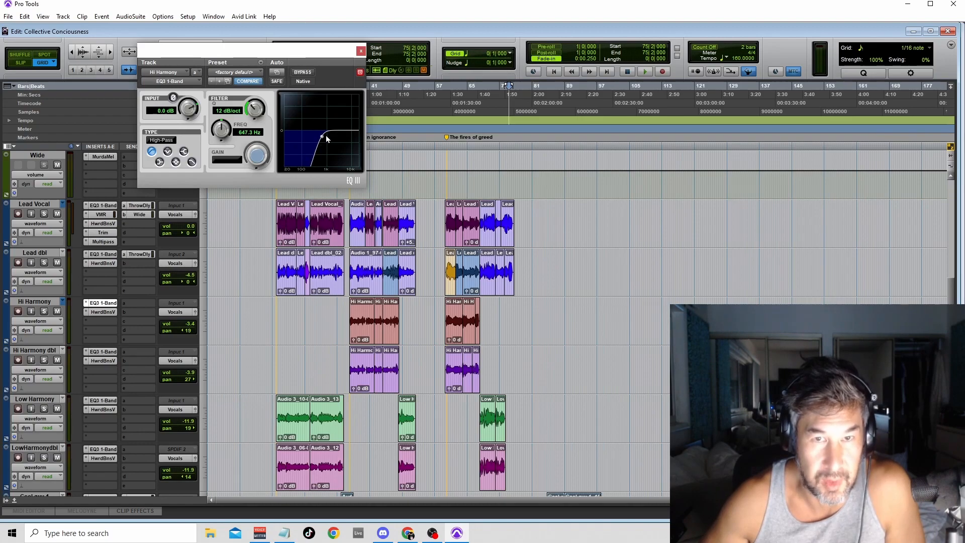
{"action": "left_click", "coordinate": [103, 352]}
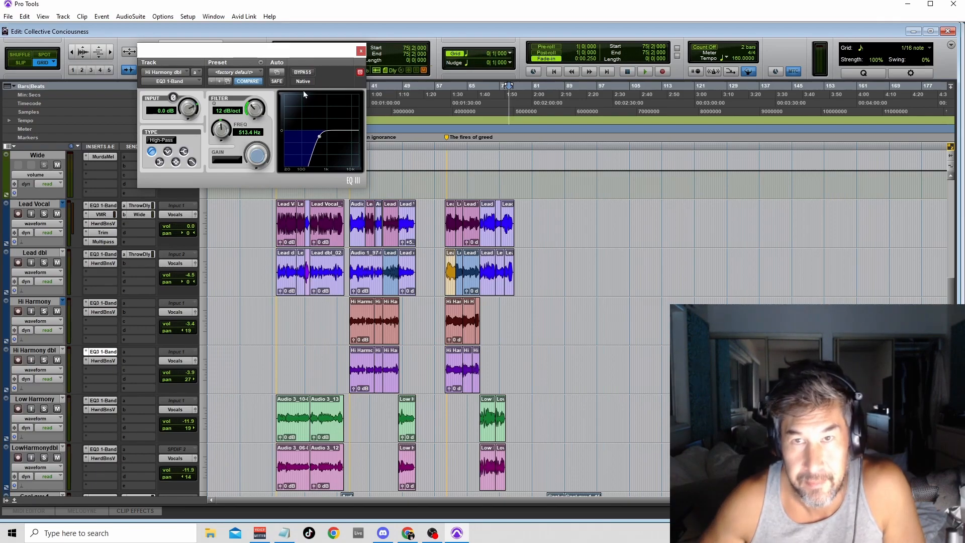
{"action": "left_click", "coordinate": [362, 51]}
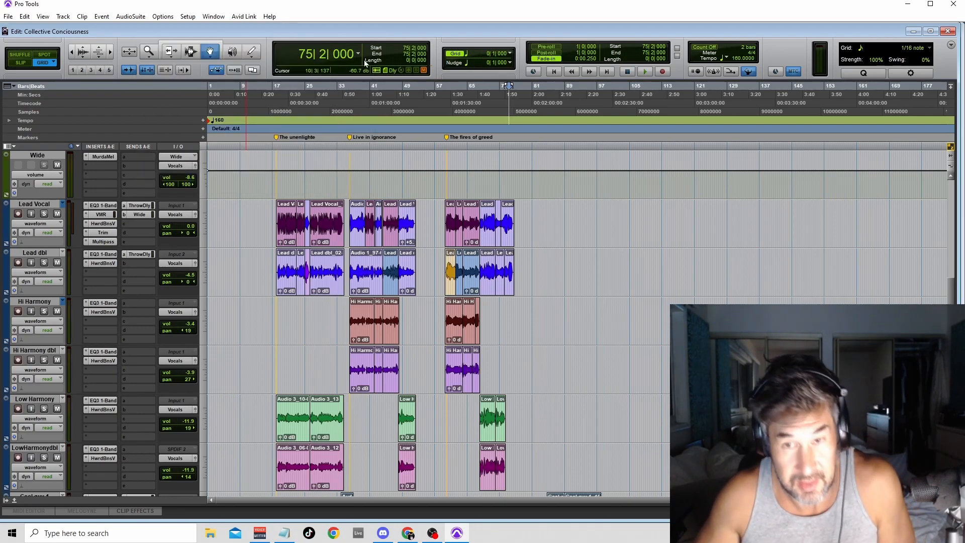
Play from bar 36|3 with the Hi Harmony and Hi Harmony dbl tracks soloed to hear the high harmonies.
{"action": "left_click", "coordinate": [352, 94]}
{"action": "key", "text": "space"}
{"action": "left_click", "coordinate": [57, 311]}
{"action": "left_click", "coordinate": [57, 311]}
{"action": "left_click", "coordinate": [44, 311]}
{"action": "left_click", "coordinate": [44, 360]}
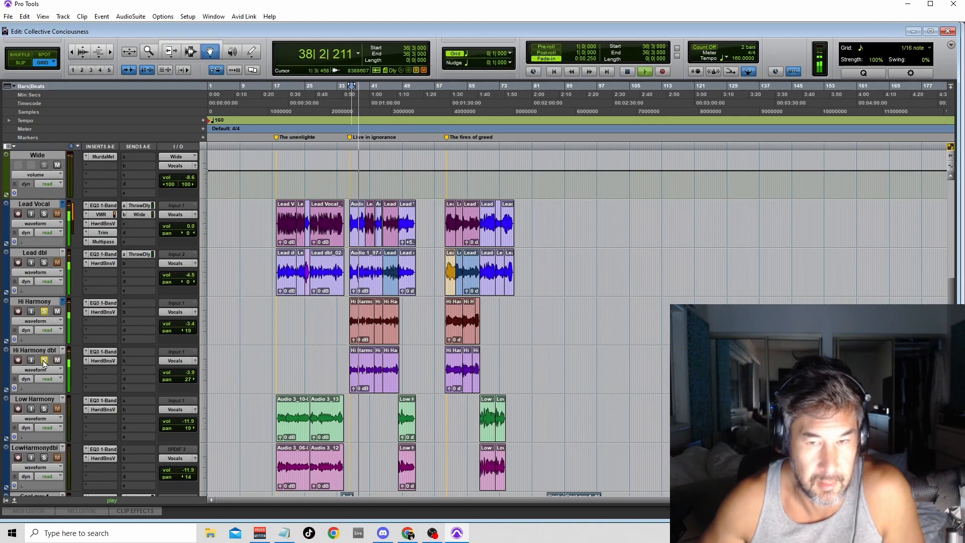
{"action": "left_click", "coordinate": [44, 360]}
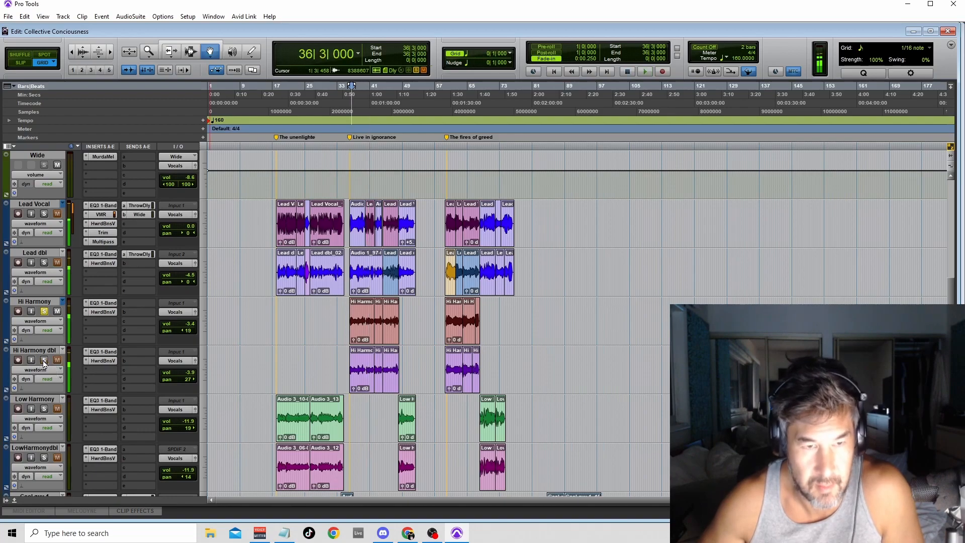
{"action": "key", "text": "space"}
Solo the Low Harmony track and play it from bar 20|1.
{"action": "left_click", "coordinate": [284, 110]}
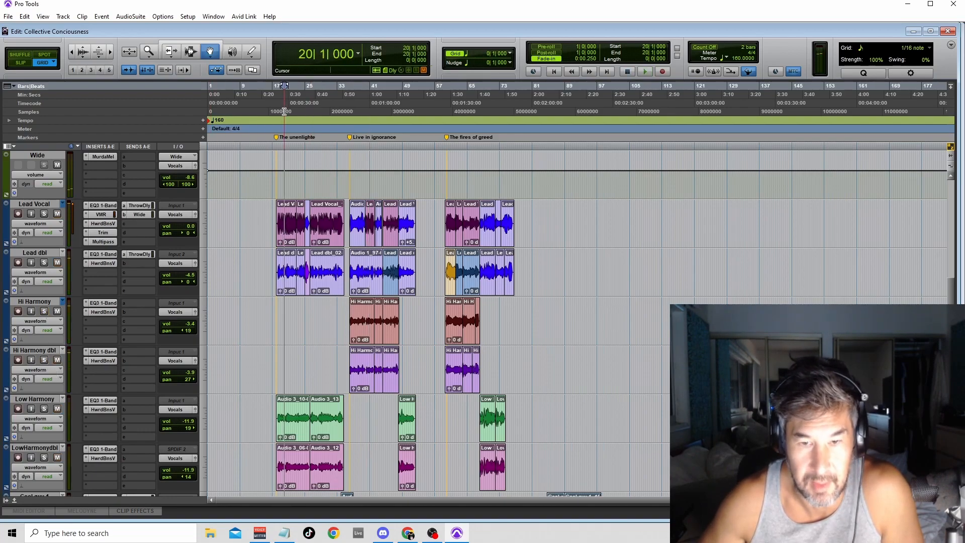
{"action": "scroll", "coordinate": [207, 224], "scroll_direction": "down", "scroll_amount": 3}
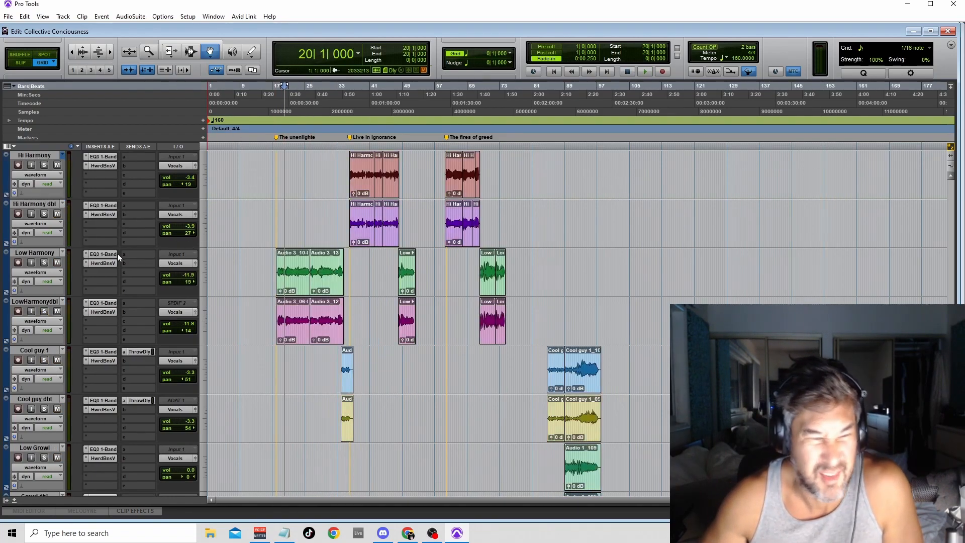
{"action": "left_click", "coordinate": [44, 262]}
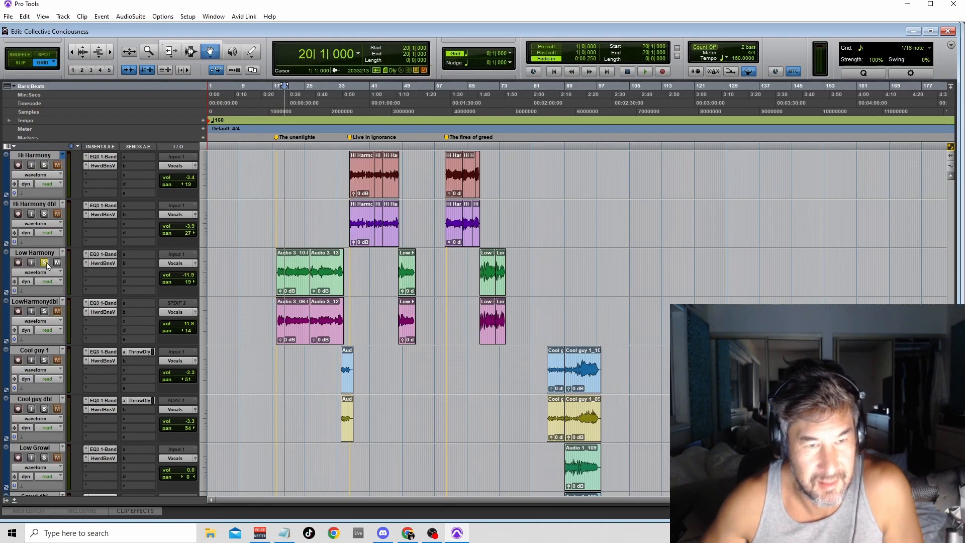
{"action": "key", "text": "space"}
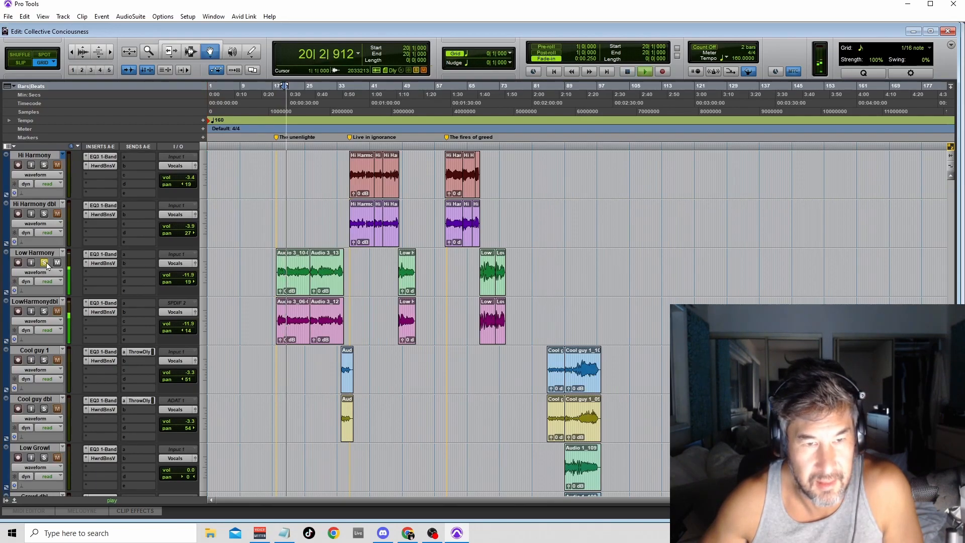
Review the EQ3 1-Band high-pass filter and the Howard Benson Vocals settings on the Low Harmony track.
{"action": "left_click", "coordinate": [104, 254]}
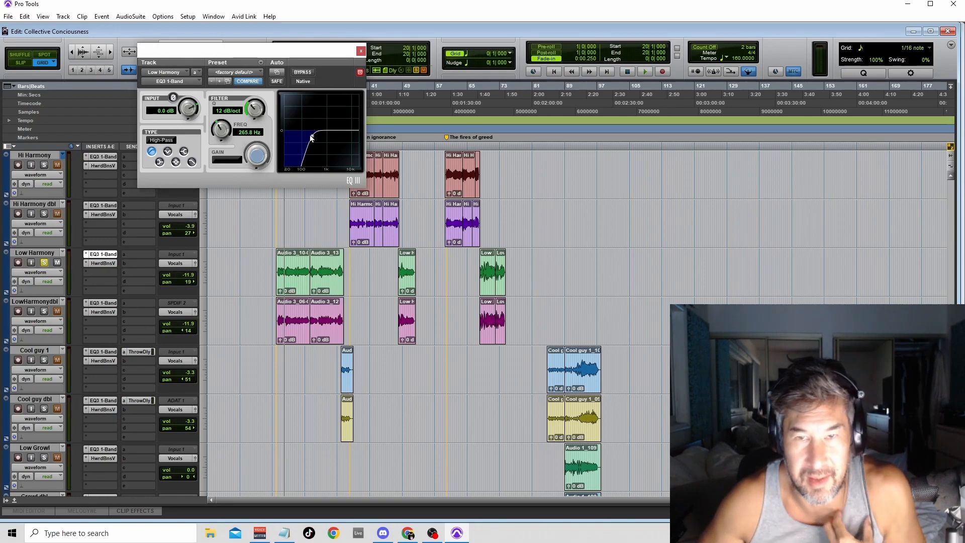
{"action": "left_click", "coordinate": [361, 50]}
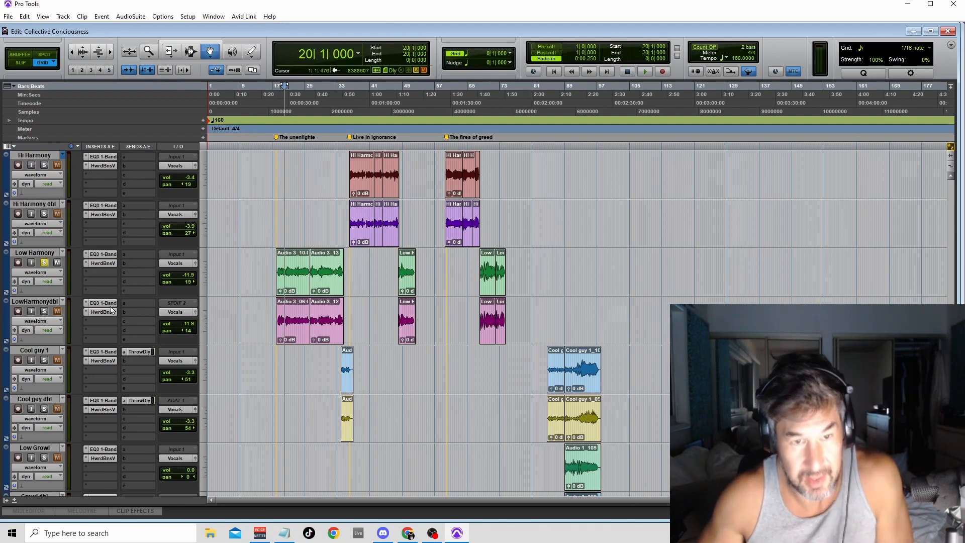
{"action": "left_click", "coordinate": [102, 263]}
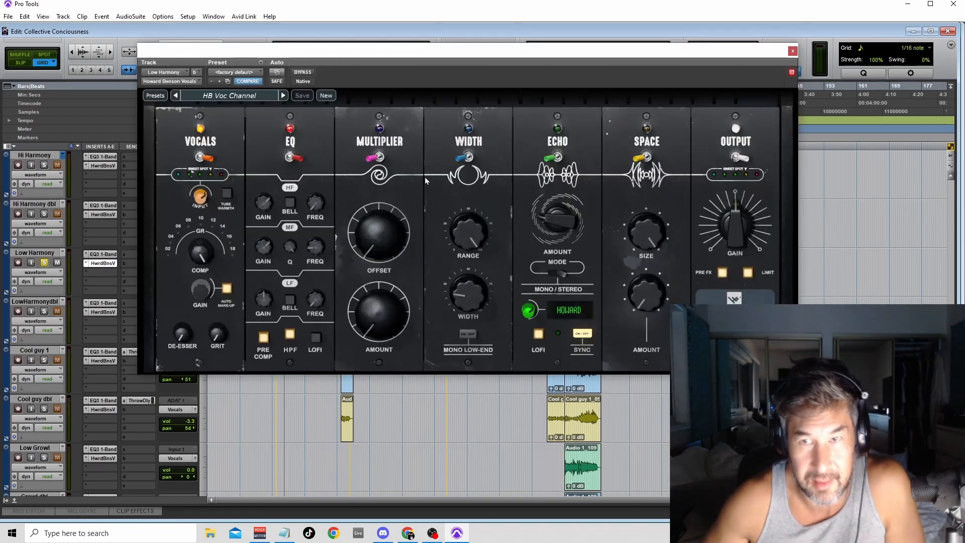
{"action": "mouse_move", "coordinate": [201, 201]}
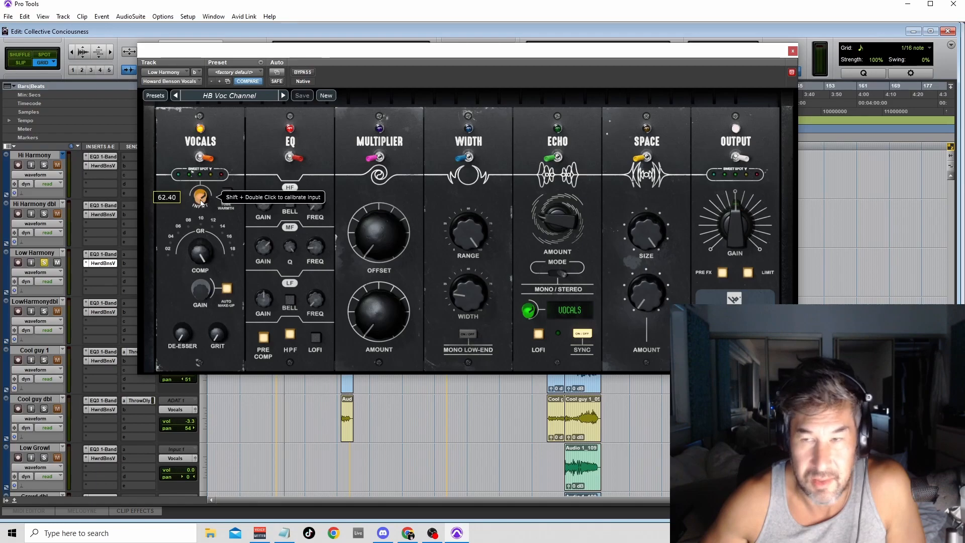
{"action": "left_click", "coordinate": [793, 52]}
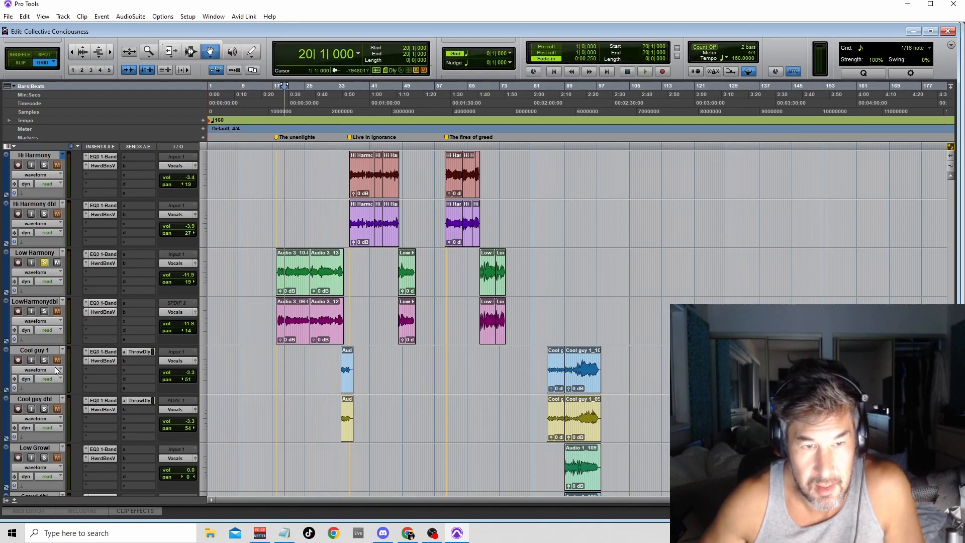
Play from bar 34|2 with the Cool guy 1 and Cool guy dbl tracks soloed.
{"action": "scroll", "coordinate": [292, 216], "scroll_direction": "down", "scroll_amount": 1}
{"action": "left_click", "coordinate": [348, 129]}
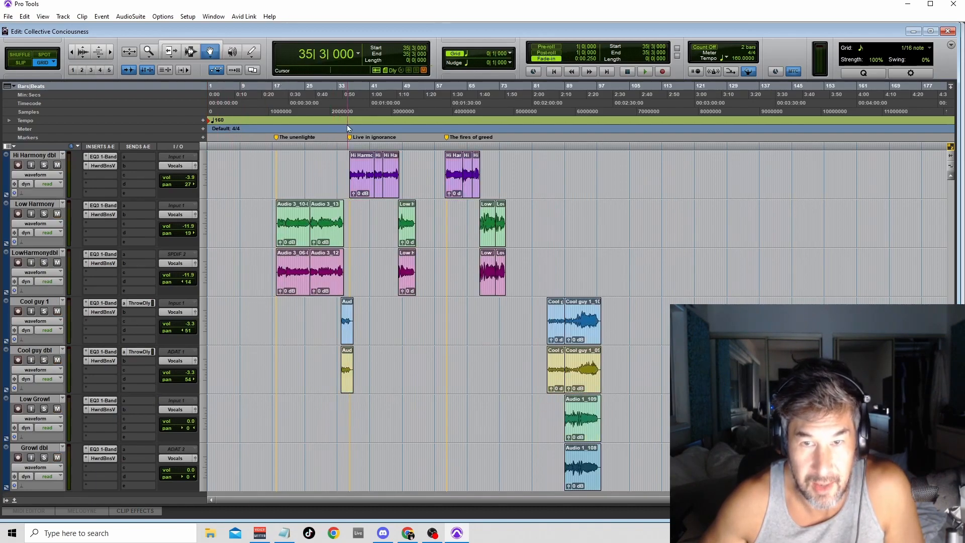
{"action": "key", "text": "ctrl+]"}
{"action": "key", "text": "ctrl+]"}
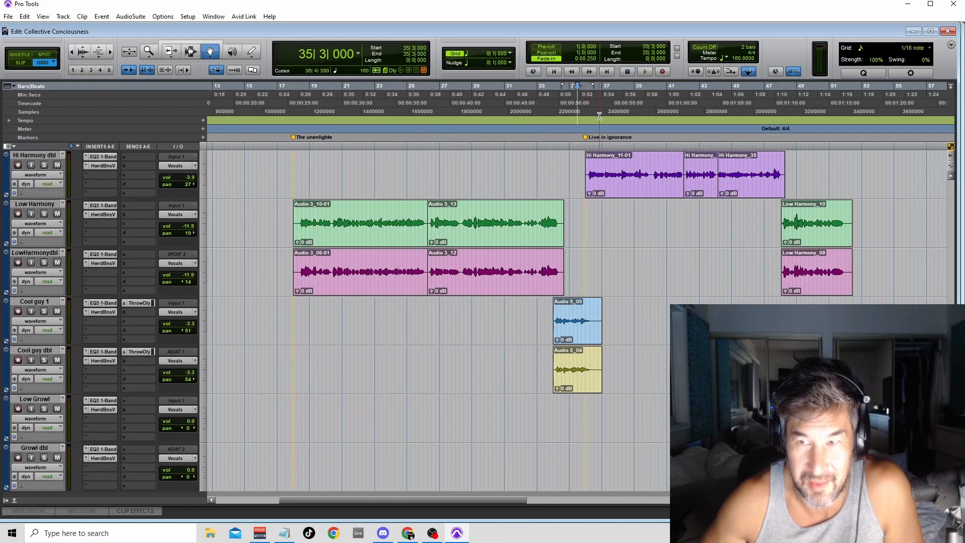
{"action": "key", "text": "minus"}
{"action": "key", "text": "minus"}
{"action": "key", "text": "minus"}
{"action": "key", "text": "minus"}
{"action": "key", "text": "minus"}
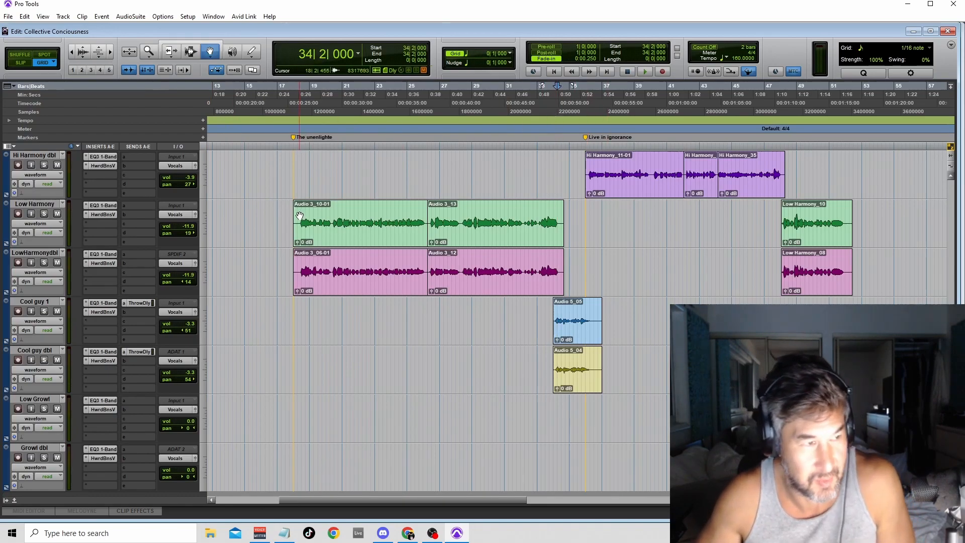
{"action": "left_click", "coordinate": [44, 311]}
{"action": "key", "text": "space"}
{"action": "left_click", "coordinate": [44, 360]}
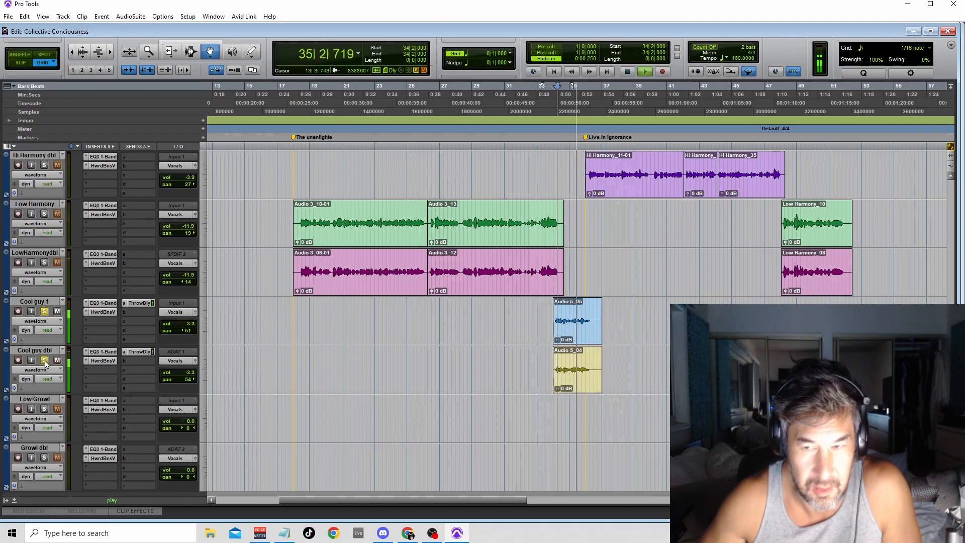
Restore the Throw Delay volume automation peak at the "Live in ignorance" marker and play from bar 35|4 to hear it.
{"action": "scroll", "coordinate": [390, 355], "scroll_direction": "up", "scroll_amount": 4}
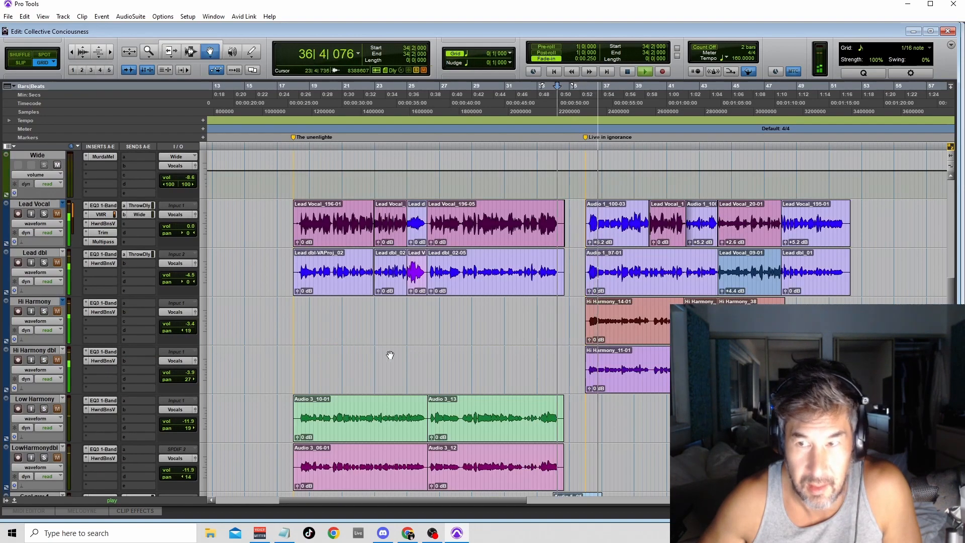
{"action": "scroll", "coordinate": [390, 355], "scroll_direction": "up", "scroll_amount": 4}
{"action": "key", "text": "space"}
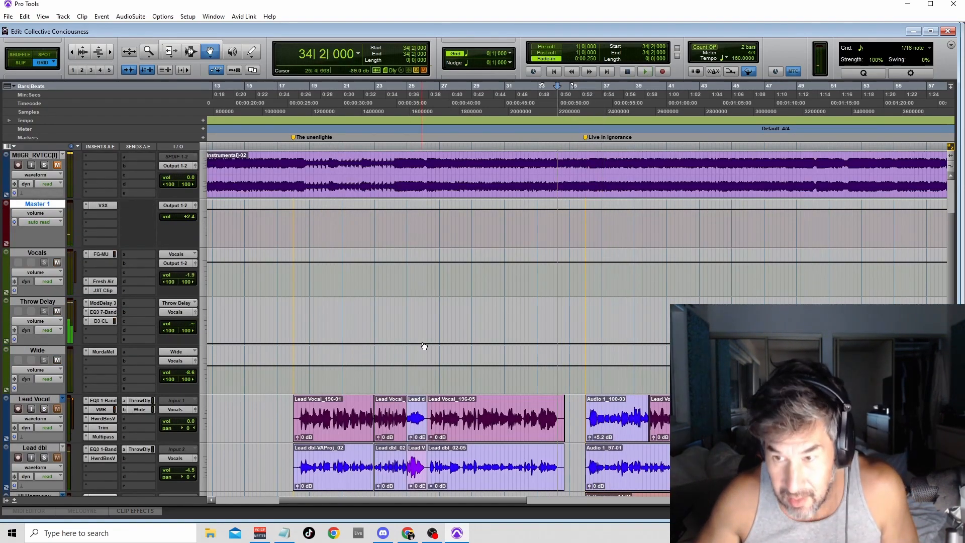
{"action": "key", "text": "ctrl+v"}
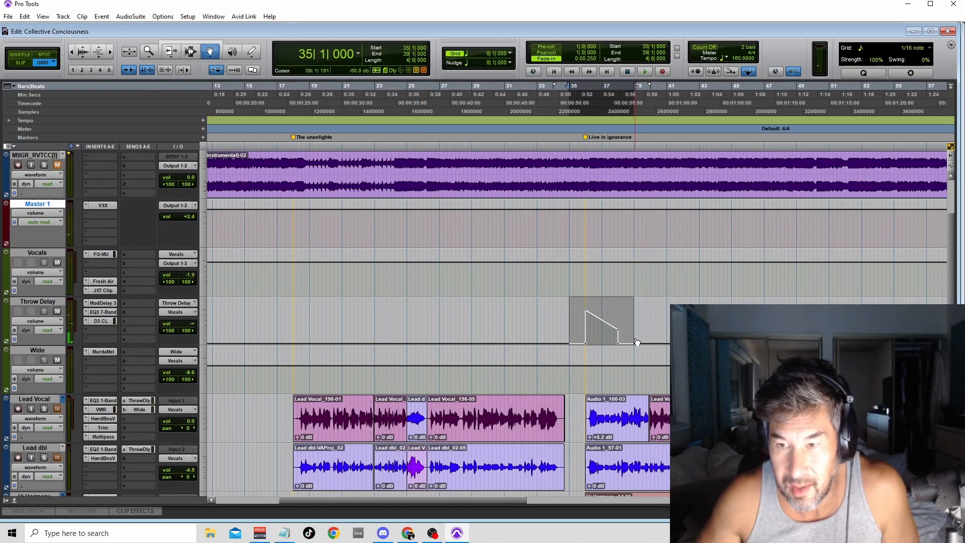
{"action": "left_click", "coordinate": [580, 113]}
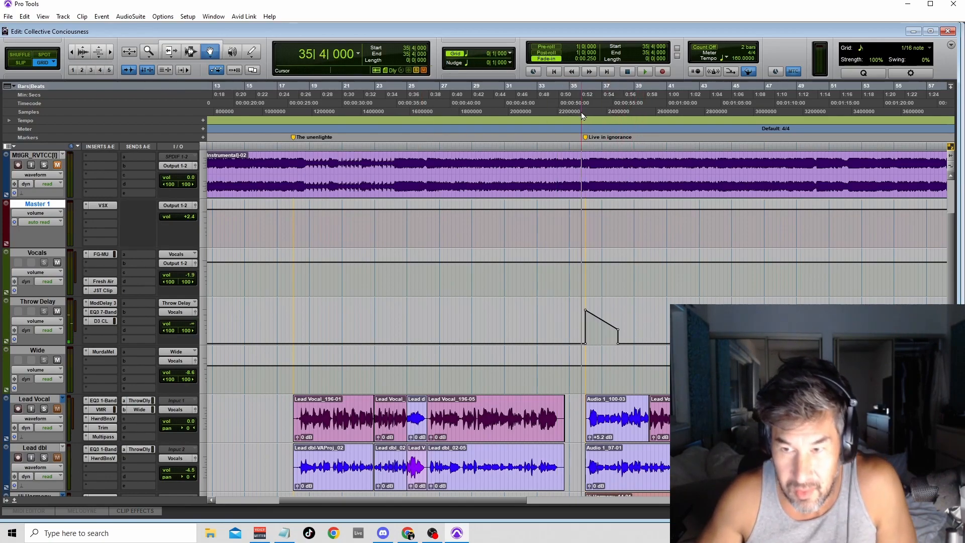
{"action": "key", "text": "space"}
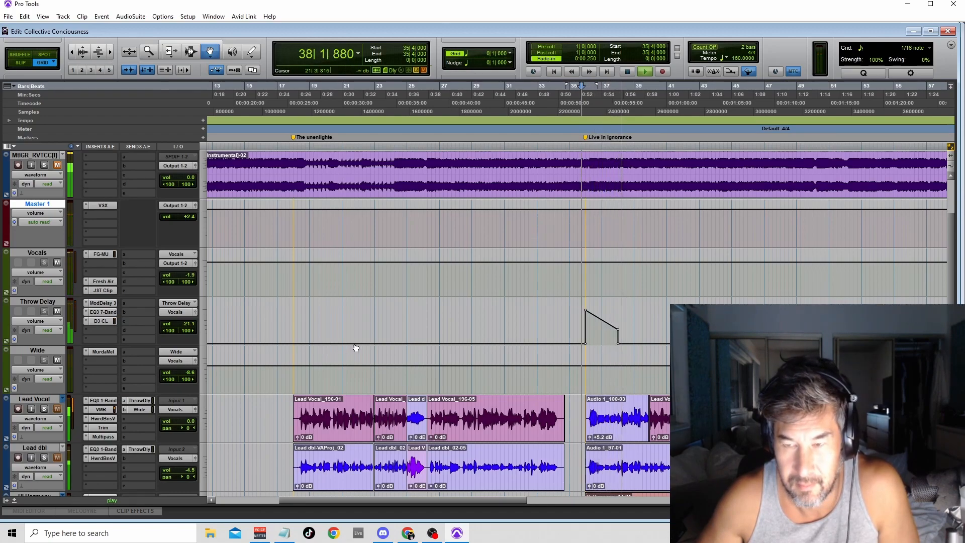
Play the soloed Cool guy parts from bar 34|3 and again from bar 33|1 to hear the Throw Delay.
{"action": "scroll", "coordinate": [356, 347], "scroll_direction": "down", "scroll_amount": 2}
{"action": "scroll", "coordinate": [355, 348], "scroll_direction": "up", "scroll_amount": 1}
{"action": "key", "text": "space"}
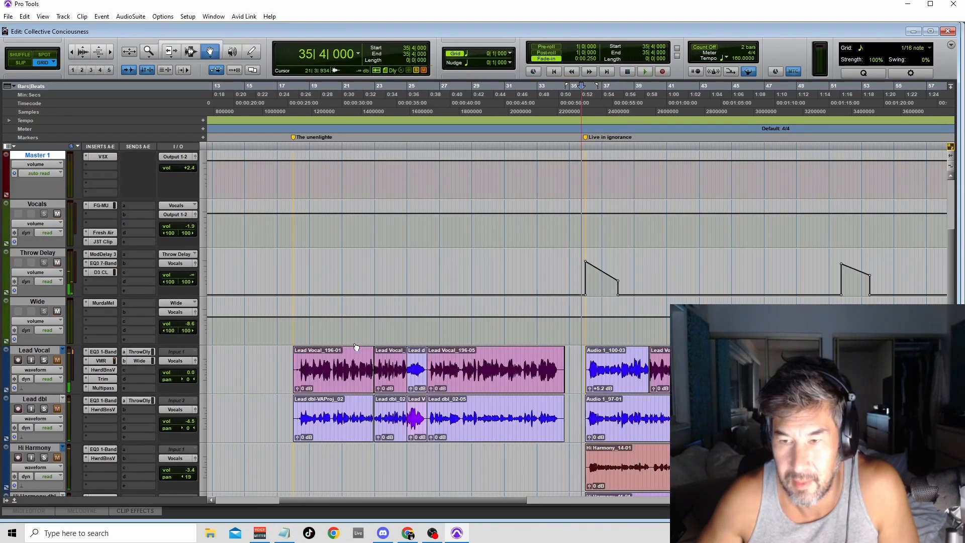
{"action": "left_click", "coordinate": [560, 111]}
{"action": "key", "text": "space"}
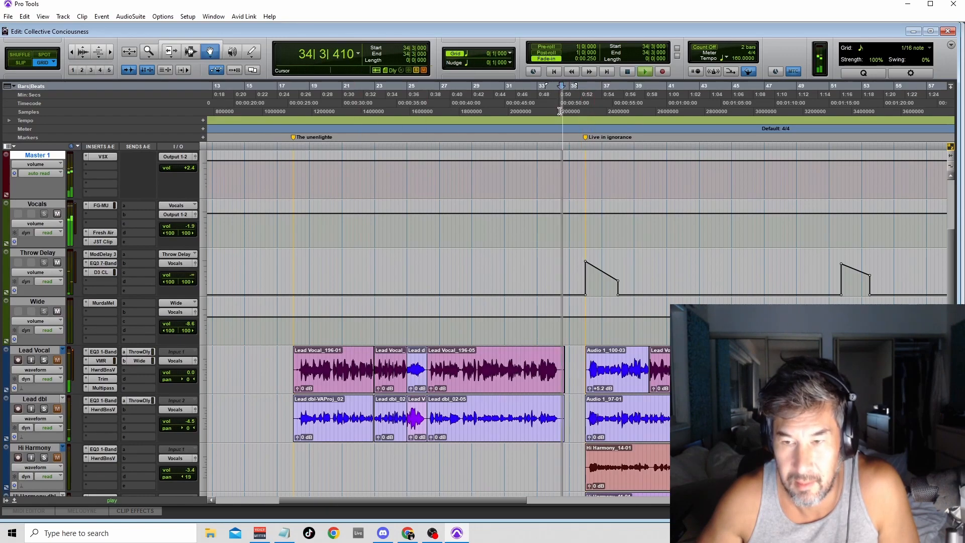
{"action": "left_click", "coordinate": [535, 111]}
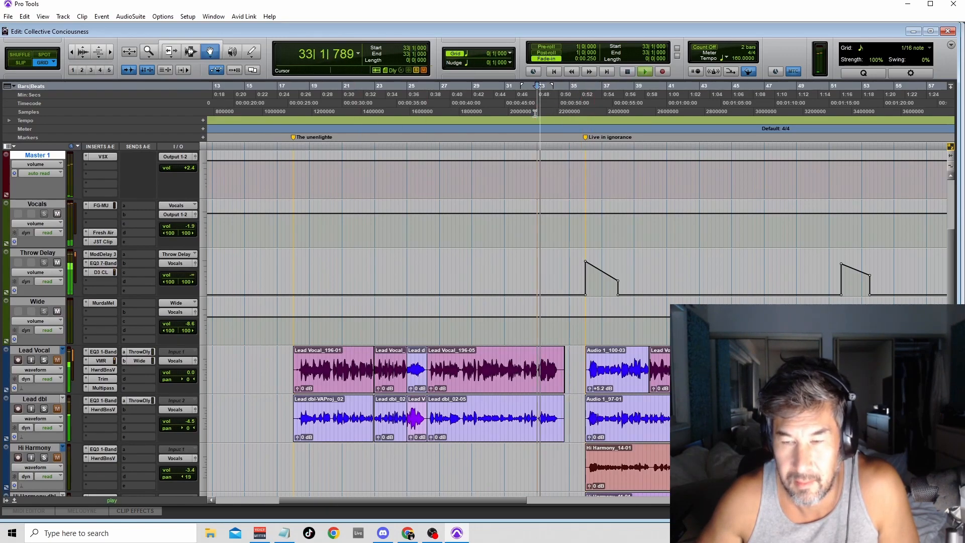
Clear the solo on the Cool guy 1 and Cool guy dbl tracks and play all vocals from bar 33|1.
{"action": "scroll", "coordinate": [41, 352], "scroll_direction": "down", "scroll_amount": 7}
{"action": "key", "text": "space"}
{"action": "left_click", "coordinate": [44, 311]}
{"action": "left_click", "coordinate": [44, 361]}
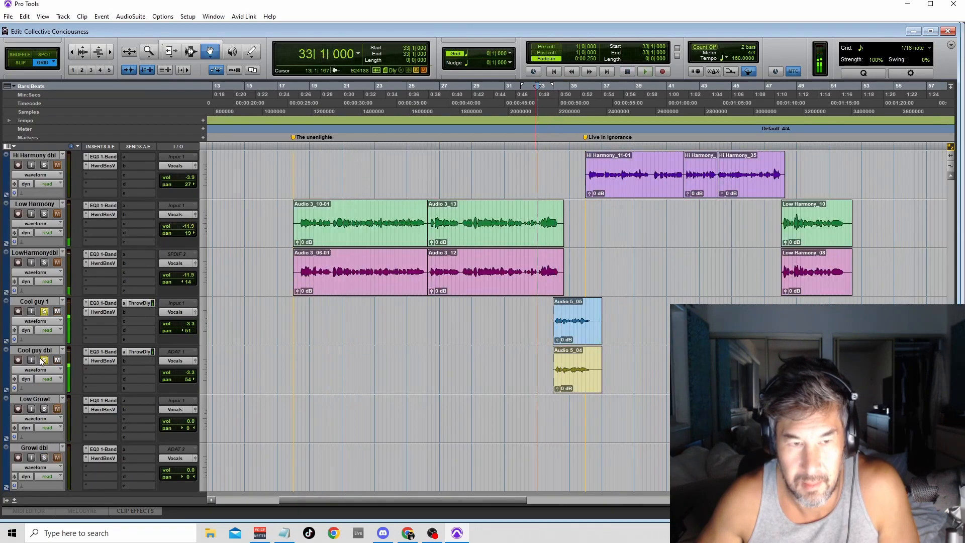
{"action": "key", "text": "space"}
{"action": "scroll", "coordinate": [287, 337], "scroll_direction": "up", "scroll_amount": 5}
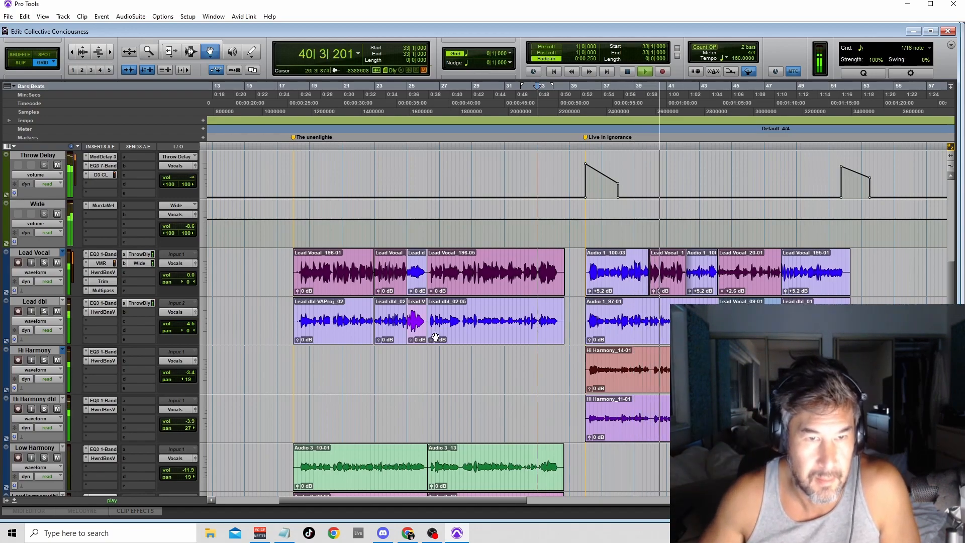
{"action": "key", "text": "space"}
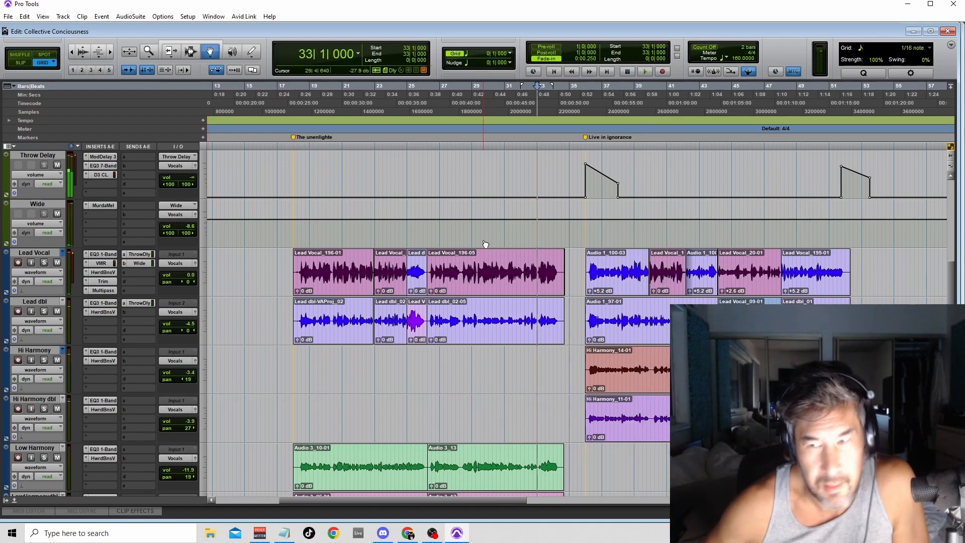
Examine the lead, double, harmony and Cool guy clips and the Throw Delay automation up to the "The fires of greed" section.
{"action": "scroll", "coordinate": [474, 269], "scroll_direction": "down", "scroll_amount": 4}
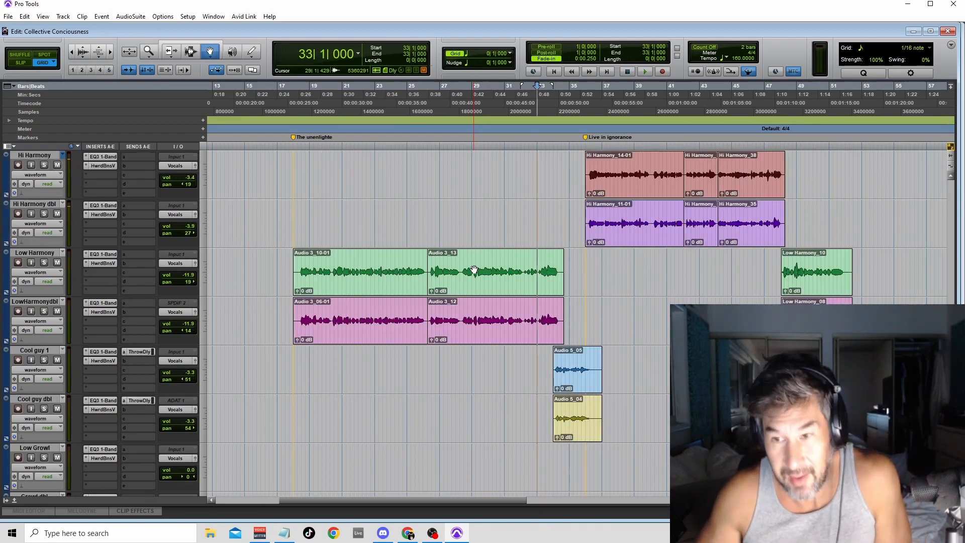
{"action": "key", "text": "ctrl+["}
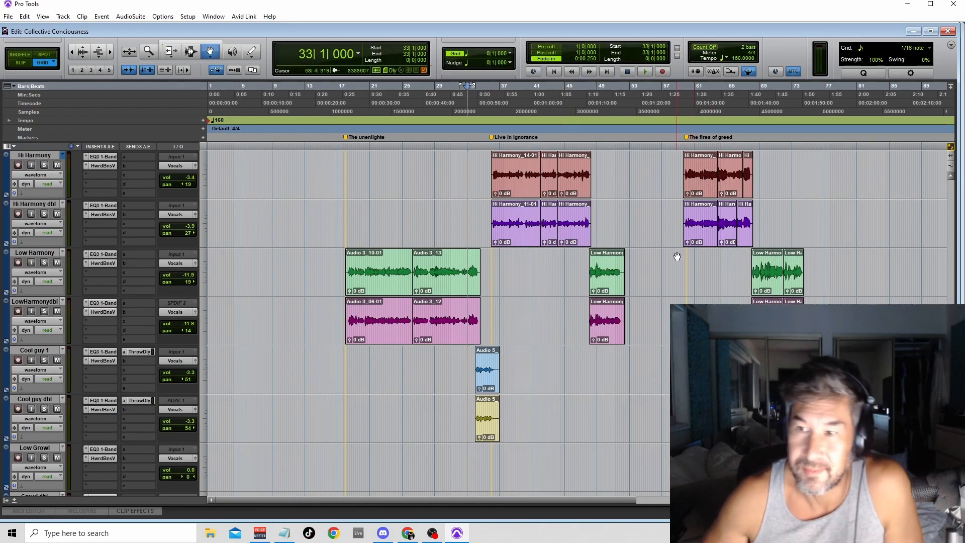
{"action": "scroll", "coordinate": [676, 257], "scroll_direction": "up", "scroll_amount": 3}
{"action": "scroll", "coordinate": [676, 257], "scroll_direction": "down", "scroll_amount": 5}
{"action": "scroll", "coordinate": [681, 251], "scroll_direction": "up", "scroll_amount": 6}
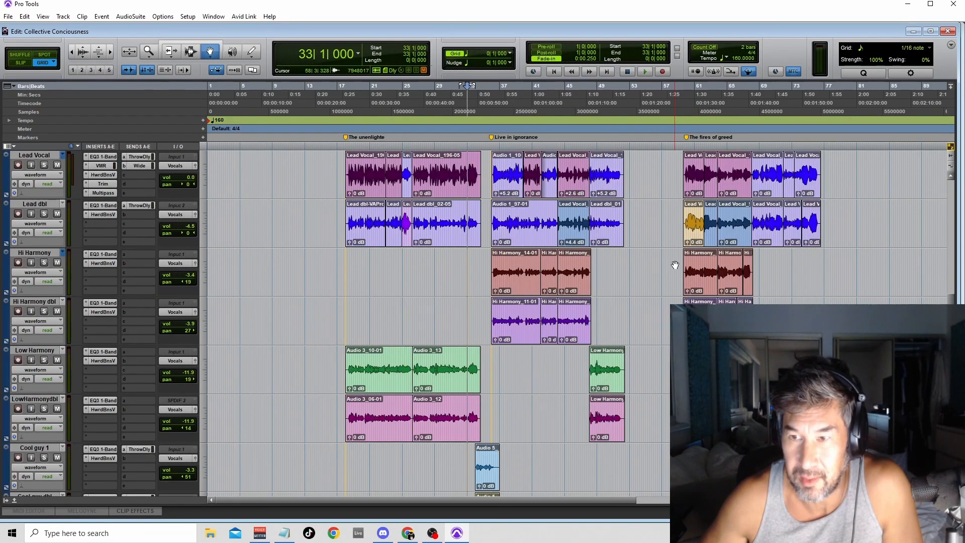
{"action": "left_click", "coordinate": [683, 125]}
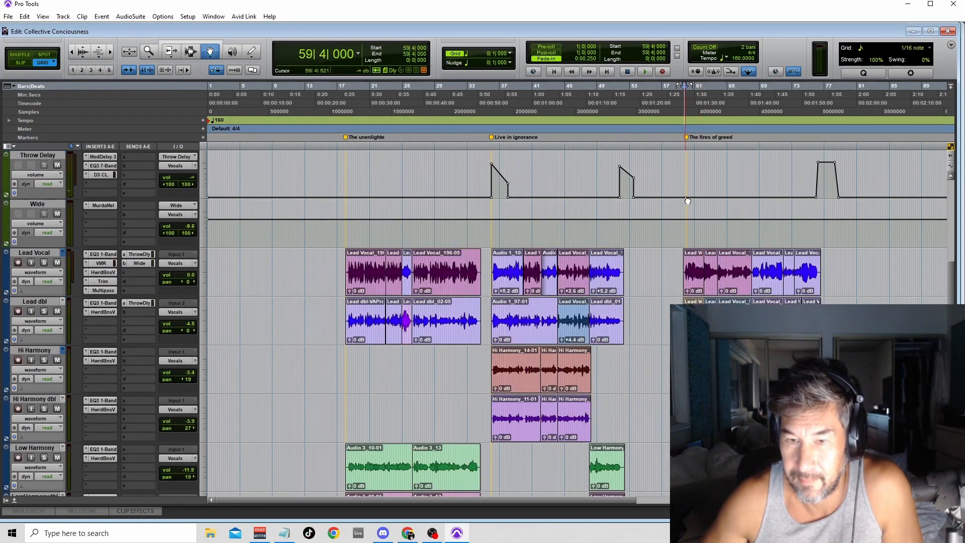
{"action": "scroll", "coordinate": [650, 328], "scroll_direction": "down", "scroll_amount": 4}
{"action": "scroll", "coordinate": [623, 384], "scroll_direction": "down", "scroll_amount": 2}
{"action": "scroll", "coordinate": [661, 382], "scroll_direction": "up", "scroll_amount": 4}
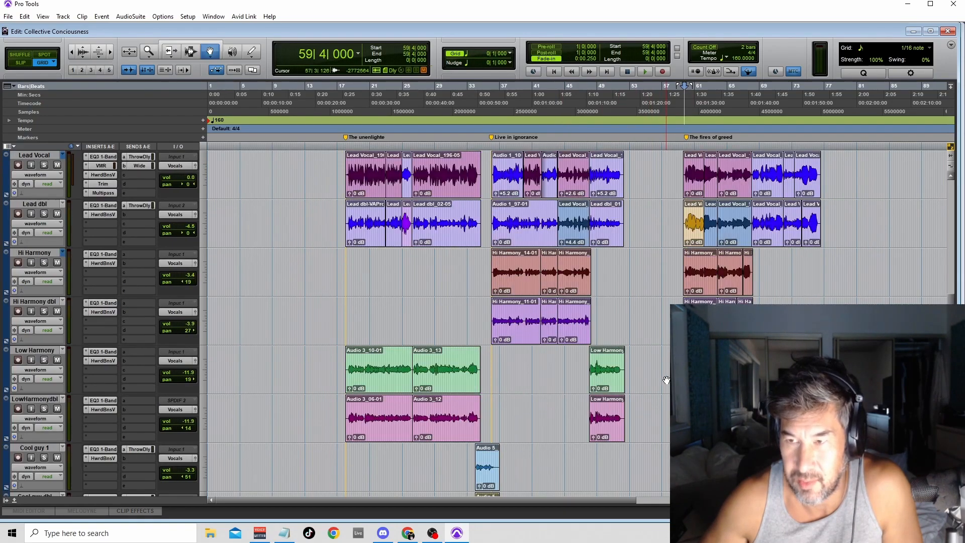
{"action": "scroll", "coordinate": [410, 403], "scroll_direction": "down", "scroll_amount": 2}
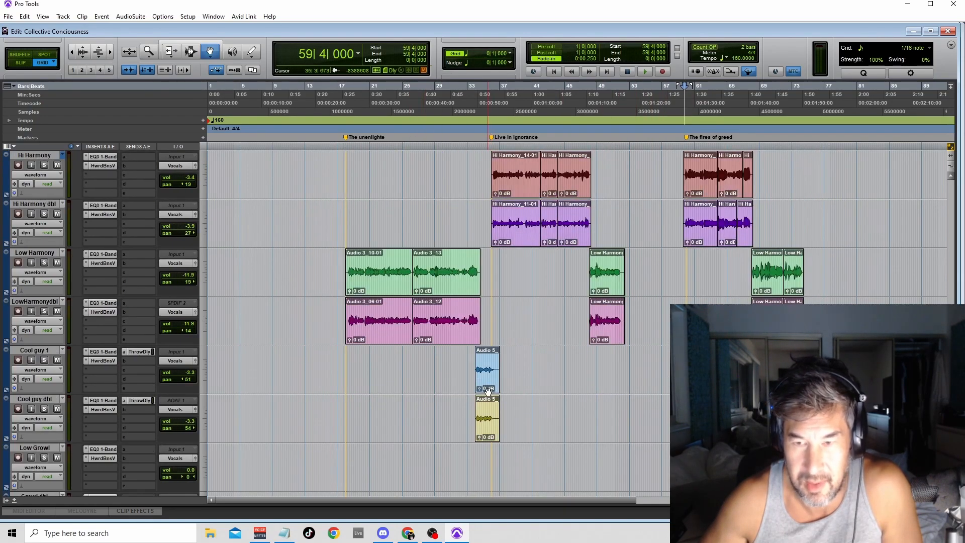
{"action": "scroll", "coordinate": [580, 382], "scroll_direction": "up", "scroll_amount": 3}
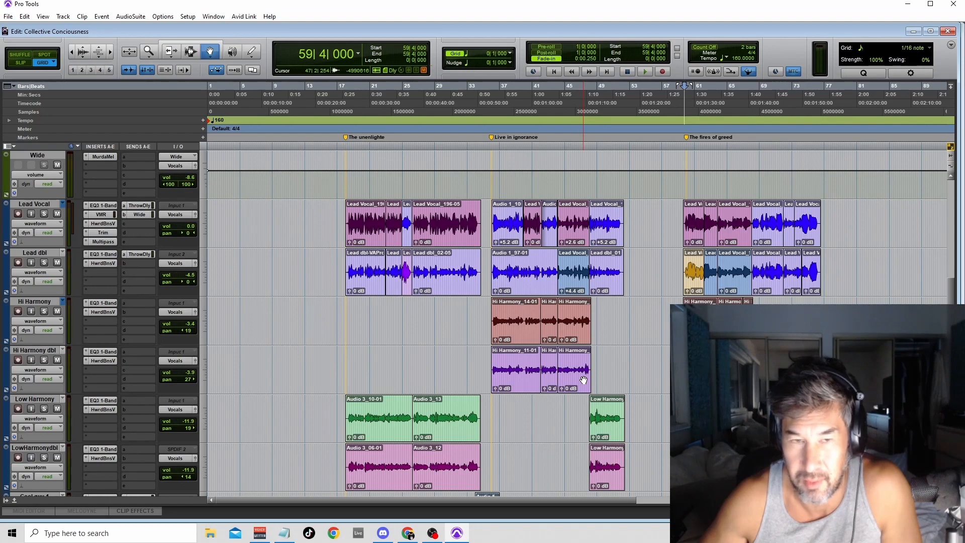
{"action": "scroll", "coordinate": [584, 381], "scroll_direction": "up", "scroll_amount": 3}
Play the "The fires of greed" section from bar 59|3 and follow the lead and harmony tracks through the end of the lead clips.
{"action": "key", "text": "space"}
{"action": "left_click", "coordinate": [680, 119]}
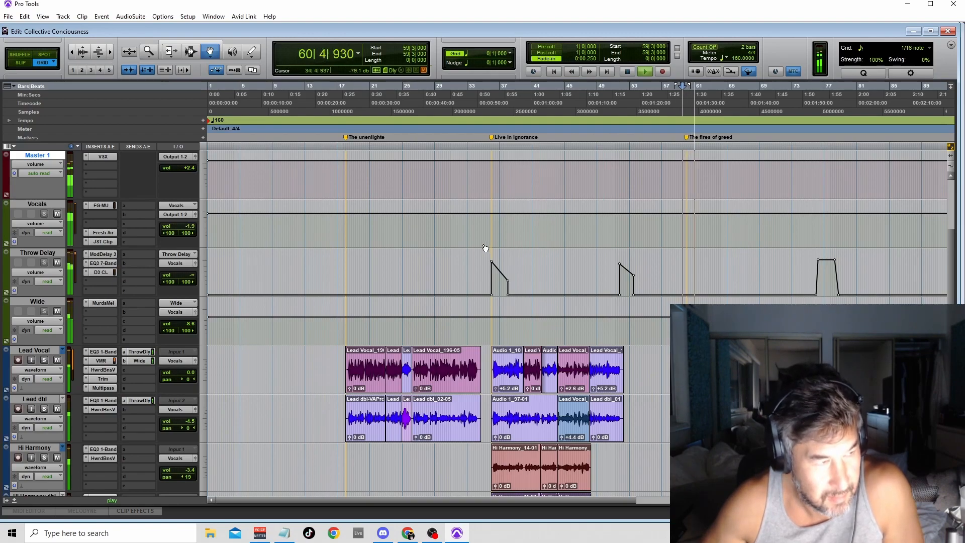
{"action": "scroll", "coordinate": [605, 313], "scroll_direction": "down", "scroll_amount": 4}
{"action": "scroll", "coordinate": [605, 312], "scroll_direction": "up", "scroll_amount": 2}
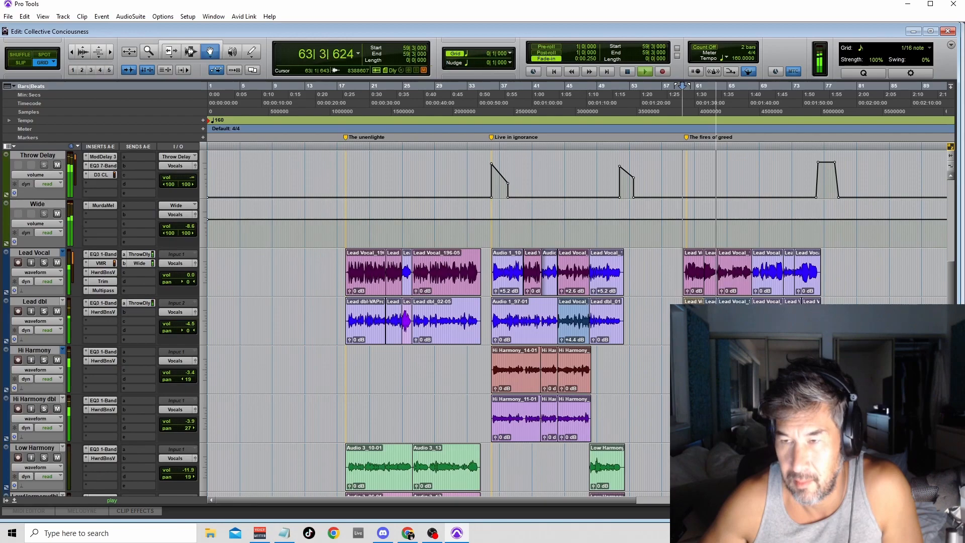
{"action": "left_click_drag", "start_coordinate": [508, 500], "coordinate": [746, 505]}
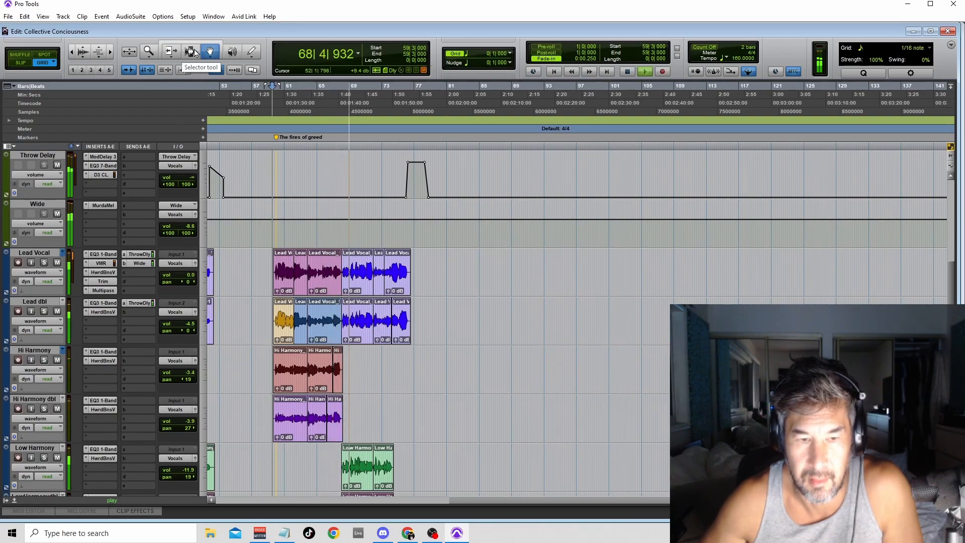
{"action": "scroll", "coordinate": [375, 192], "scroll_direction": "down", "scroll_amount": 4}
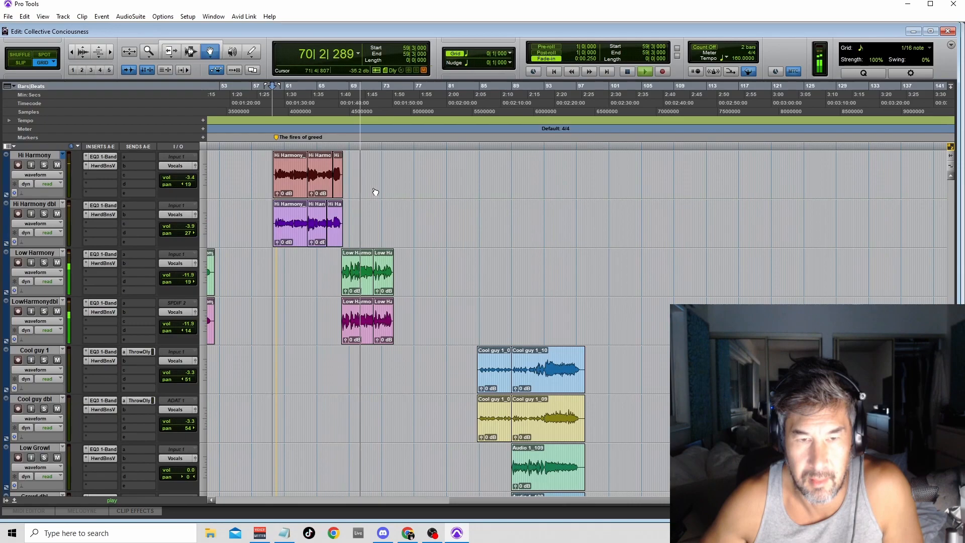
{"action": "scroll", "coordinate": [376, 192], "scroll_direction": "up", "scroll_amount": 3}
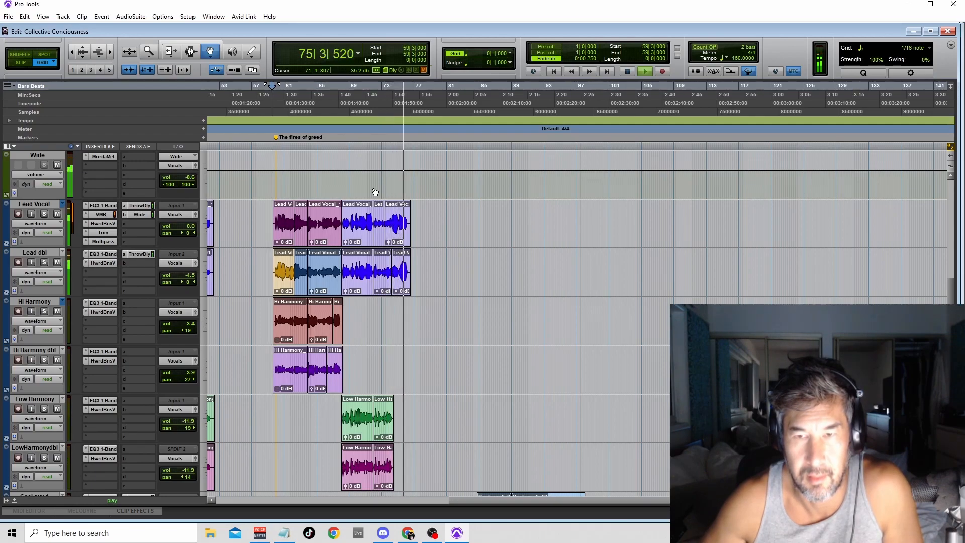
{"action": "key", "text": "space"}
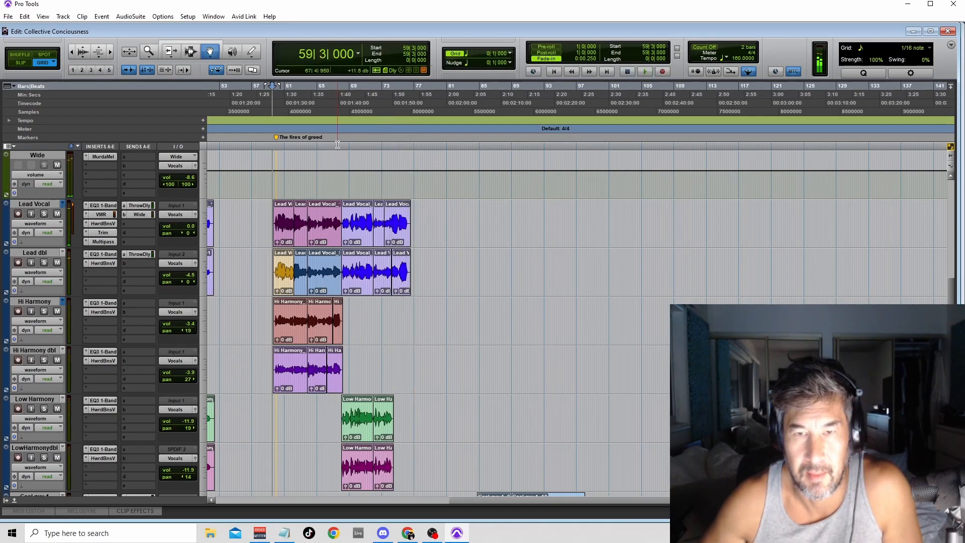
Locate the Lead Vocal and Lead dbl clip boundary near bar 62 and switch to Slip mode with the Selector tool.
{"action": "left_click", "coordinate": [292, 112]}
{"action": "key", "text": "ctrl+]"}
{"action": "key", "text": "ctrl+]"}
{"action": "key", "text": "space"}
{"action": "key", "text": "space"}
{"action": "key", "text": "ctrl+]"}
{"action": "key", "text": "ctrl+]"}
{"action": "key", "text": "ctrl+]"}
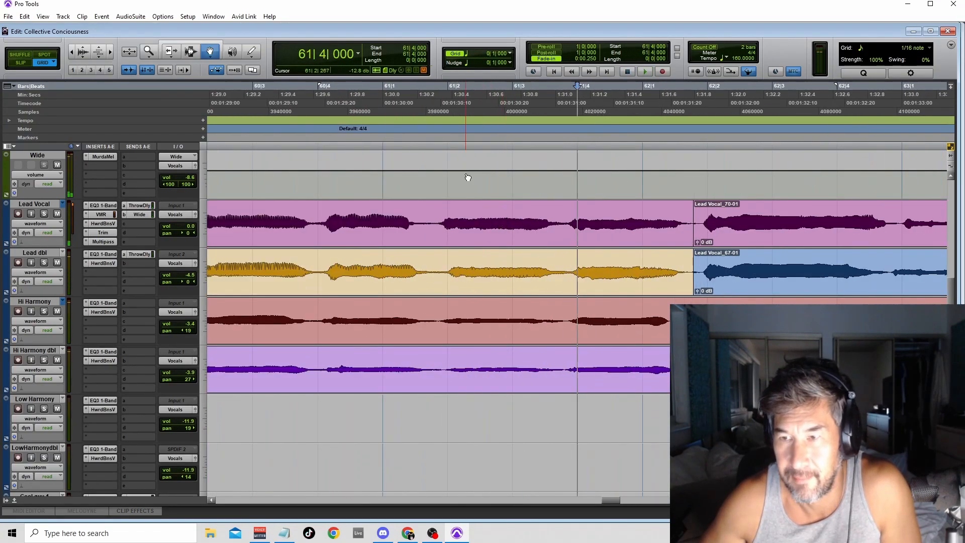
{"action": "left_click", "coordinate": [21, 63]}
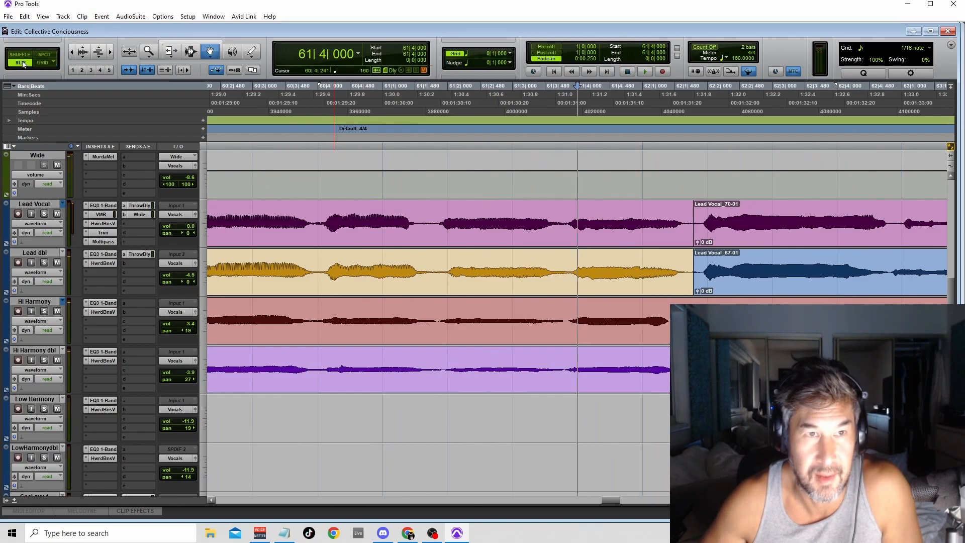
{"action": "left_click", "coordinate": [190, 53]}
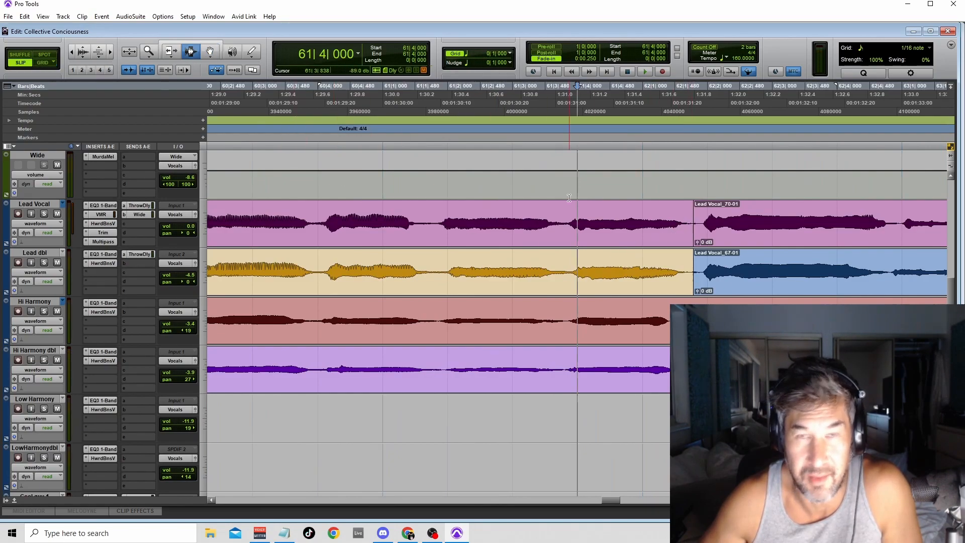
Crossfade the Lead Vocal and Lead dbl clip boundaries just after bar 62|1 and play the transition from bar 61|4.
{"action": "left_click_drag", "start_coordinate": [687, 230], "coordinate": [699, 274]}
{"action": "key", "text": "ctrl+f"}
{"action": "left_click", "coordinate": [602, 217]}
{"action": "left_click", "coordinate": [631, 226]}
{"action": "key", "text": "space"}
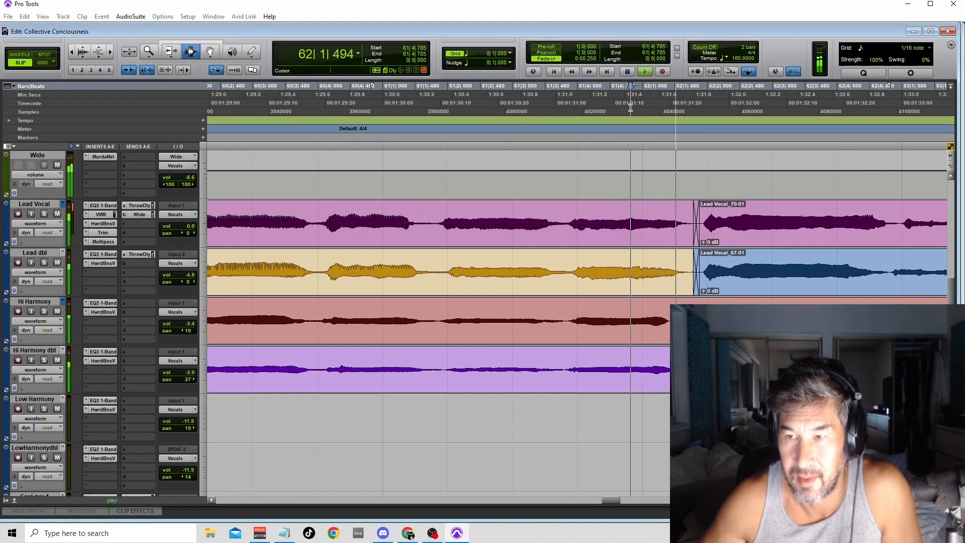
Add a fade-in with the Smart Tool to the Lead Vocal_101-01 clip just before bar 64 and play it from bar 63|3.
{"action": "key", "text": "r"}
{"action": "key", "text": "r"}
{"action": "key", "text": "r"}
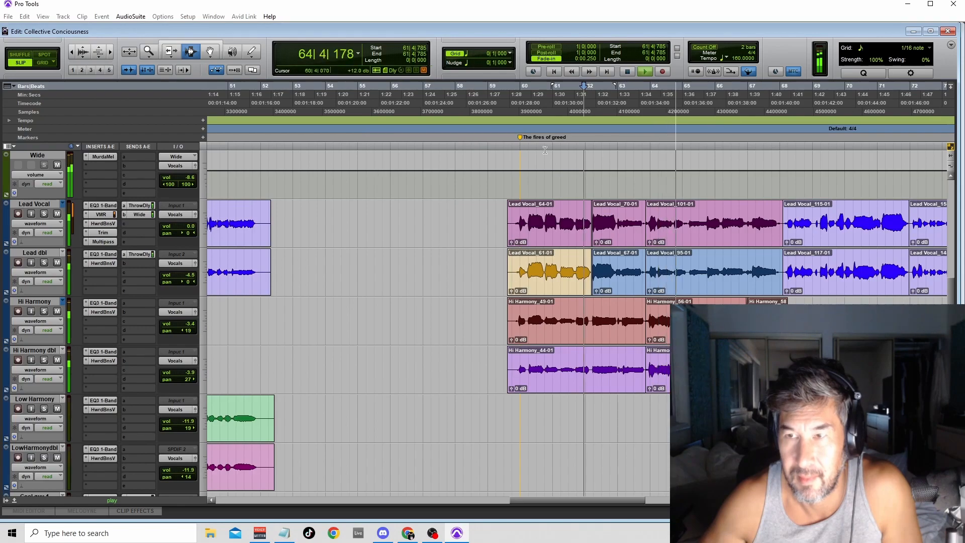
{"action": "left_click", "coordinate": [650, 115]}
{"action": "key", "text": "t"}
{"action": "key", "text": "t"}
{"action": "key", "text": "t"}
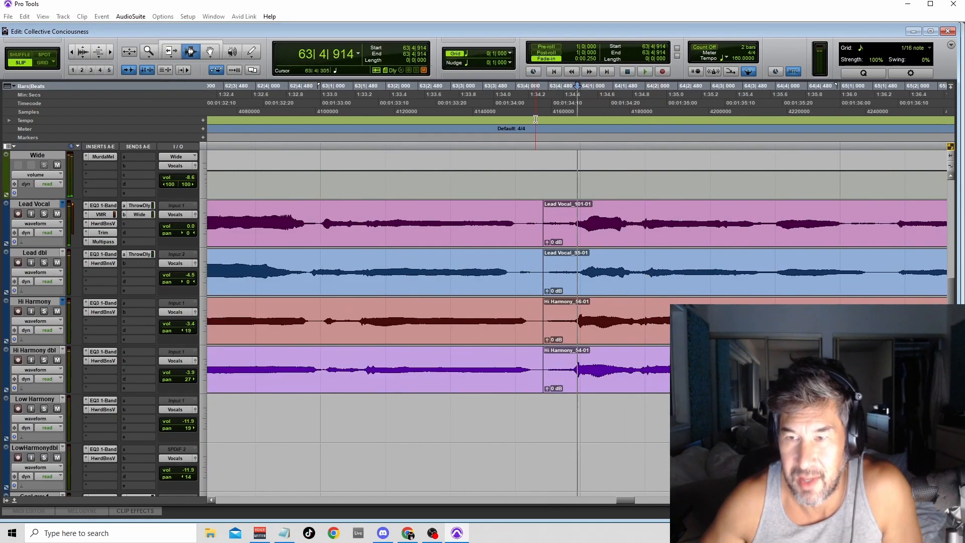
{"action": "left_click", "coordinate": [203, 42]}
{"action": "left_click_drag", "start_coordinate": [545, 201], "coordinate": [605, 201]}
{"action": "left_click", "coordinate": [475, 121]}
{"action": "key", "text": "space"}
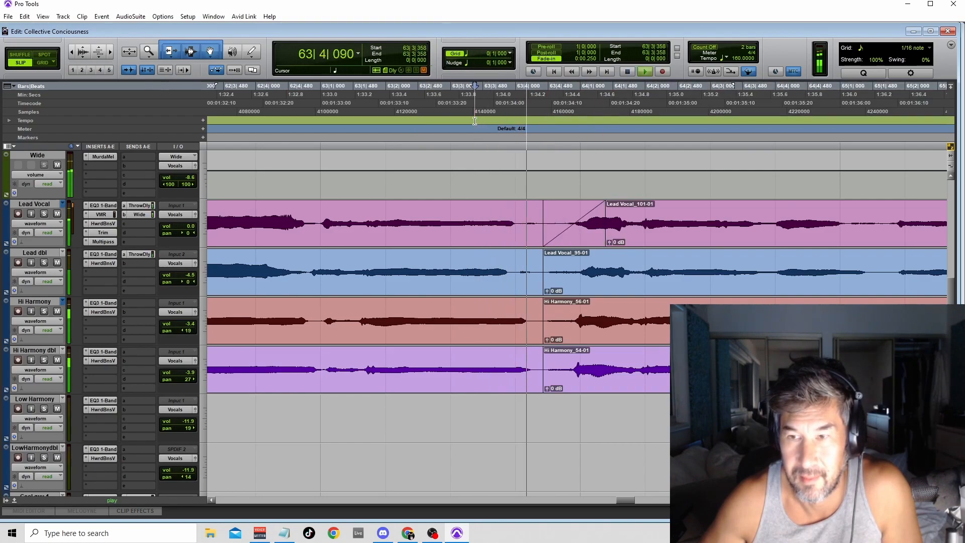
Add a matching fade-in to the Lead Vocal_95-01 clip on the Lead dbl track and play the transition from bar 63|3.
{"action": "left_click_drag", "start_coordinate": [548, 260], "coordinate": [593, 261]}
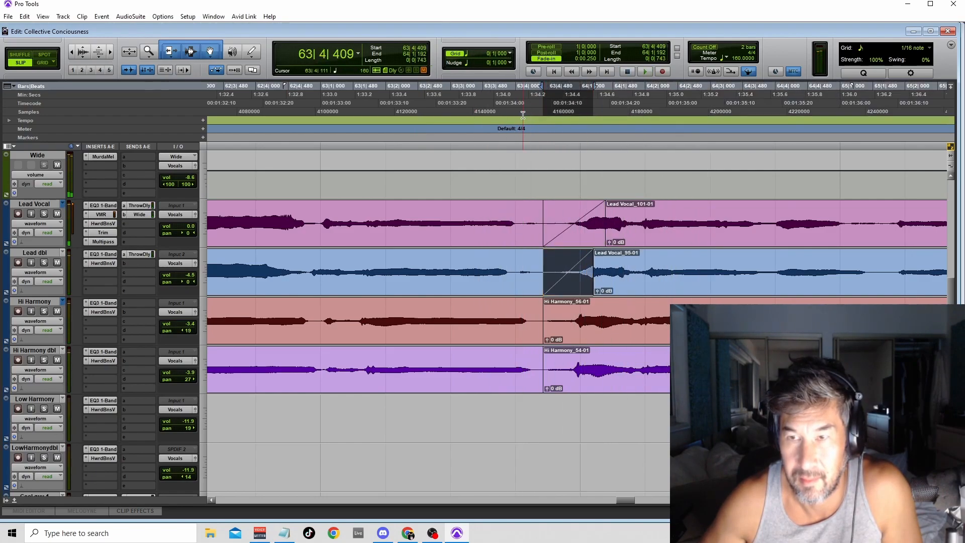
{"action": "left_click", "coordinate": [467, 98]}
{"action": "left_click", "coordinate": [465, 109]}
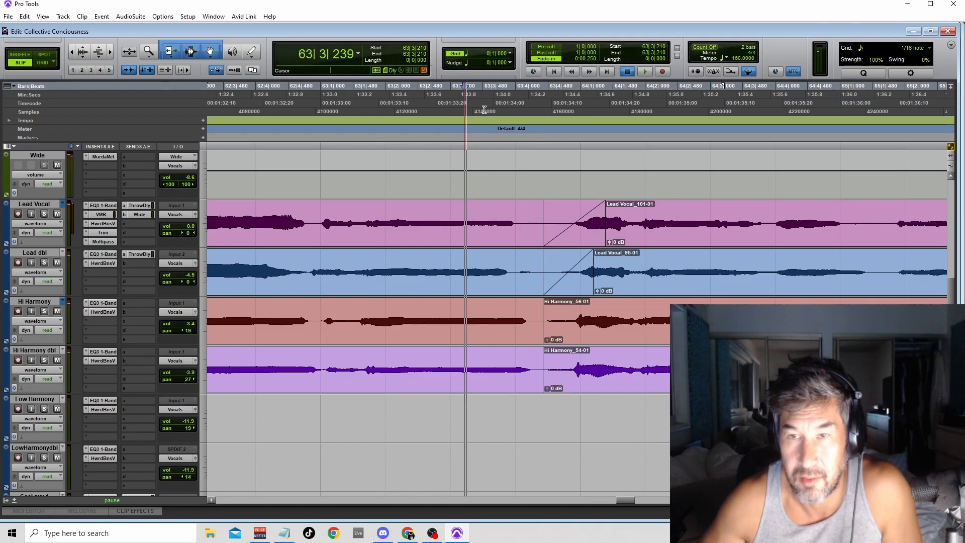
{"action": "left_click", "coordinate": [484, 109]}
{"action": "key", "text": "space"}
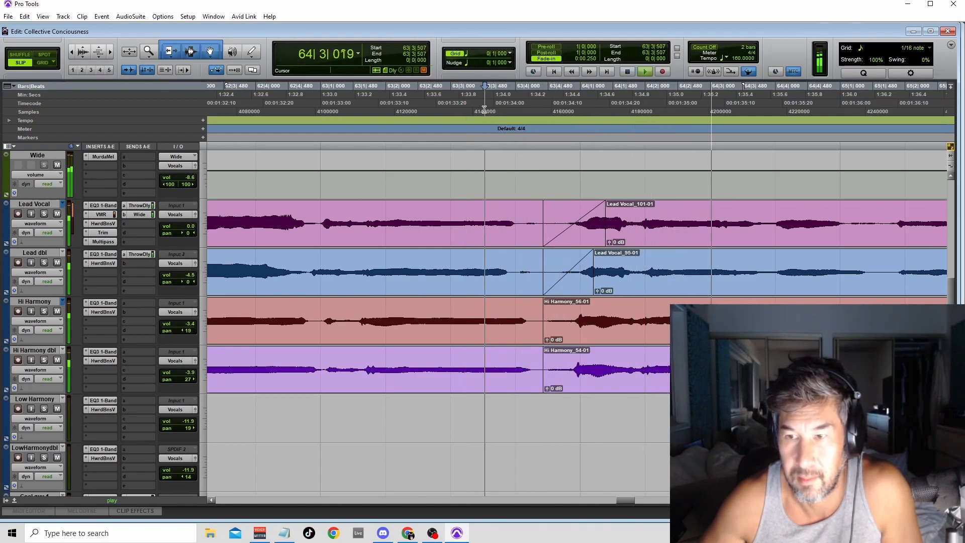
{"action": "key", "text": "r"}
{"action": "key", "text": "r"}
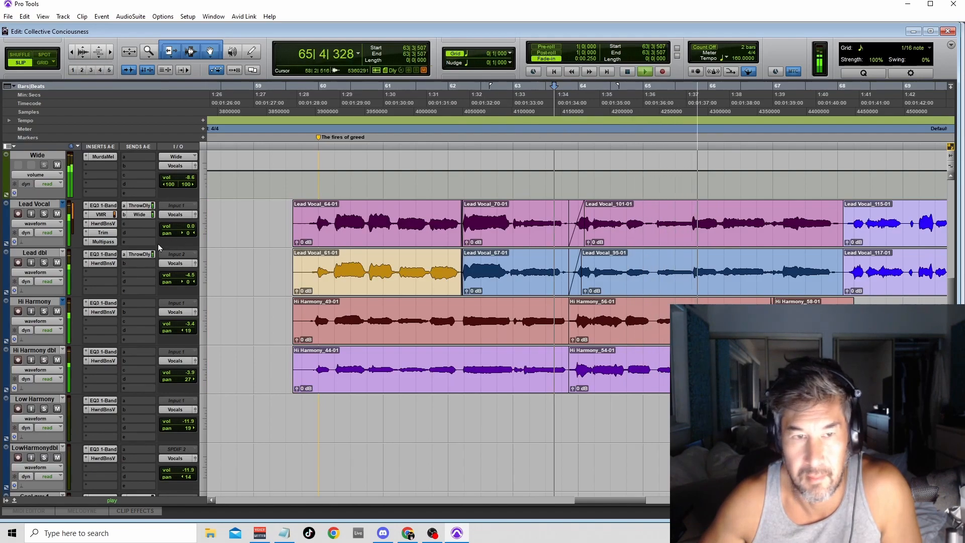
{"action": "key", "text": "r"}
{"action": "key", "text": "r"}
{"action": "key", "text": "space"}
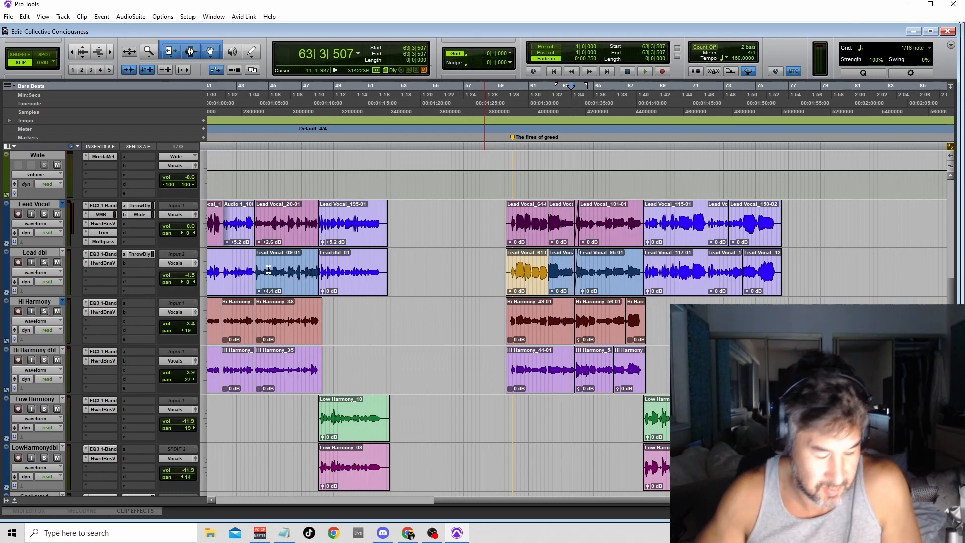
Return to the Selector tool and replay the vocals from bar 59|3 at the "The fires of greed" marker, checking the harmony tracks.
{"action": "left_click", "coordinate": [189, 52]}
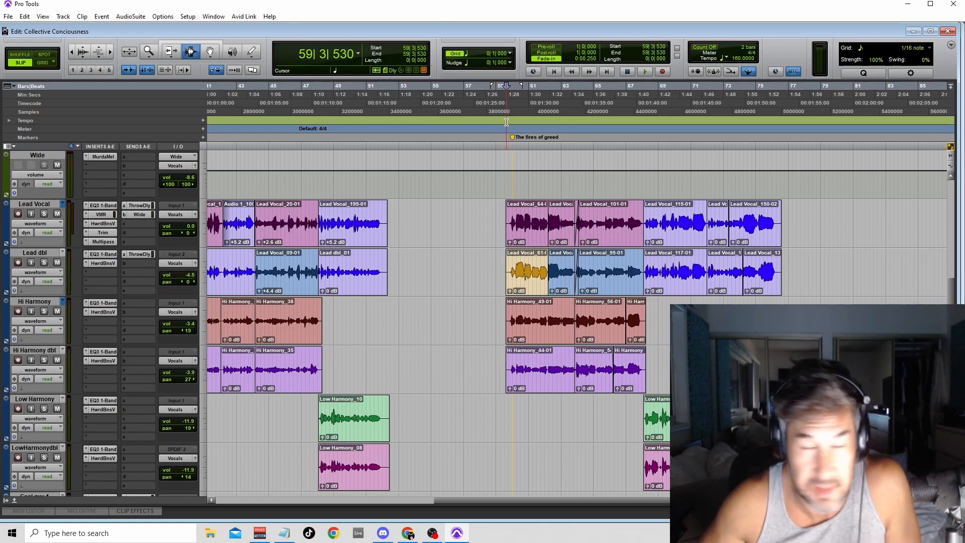
{"action": "scroll", "coordinate": [516, 127], "scroll_direction": "down", "scroll_amount": 2}
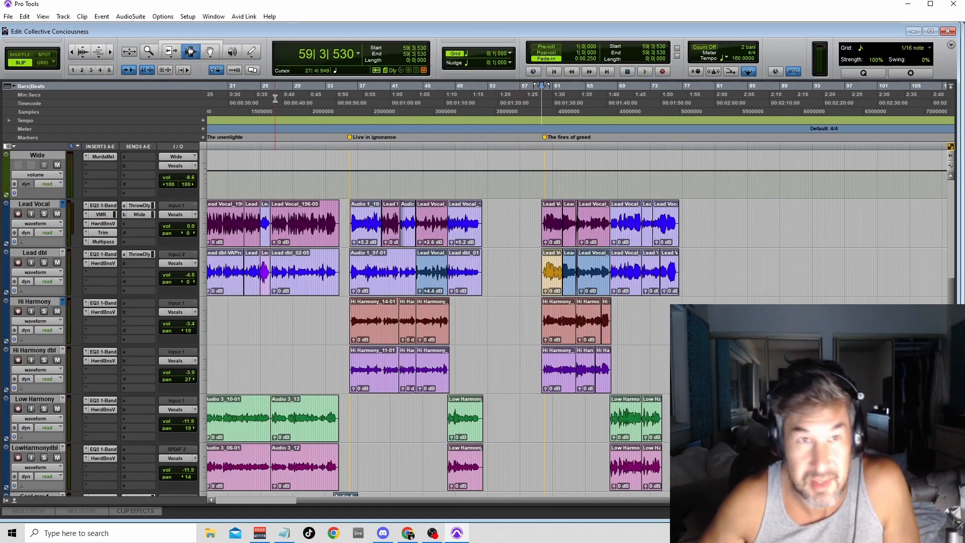
{"action": "key", "text": "space"}
{"action": "scroll", "coordinate": [507, 136], "scroll_direction": "up", "scroll_amount": 1}
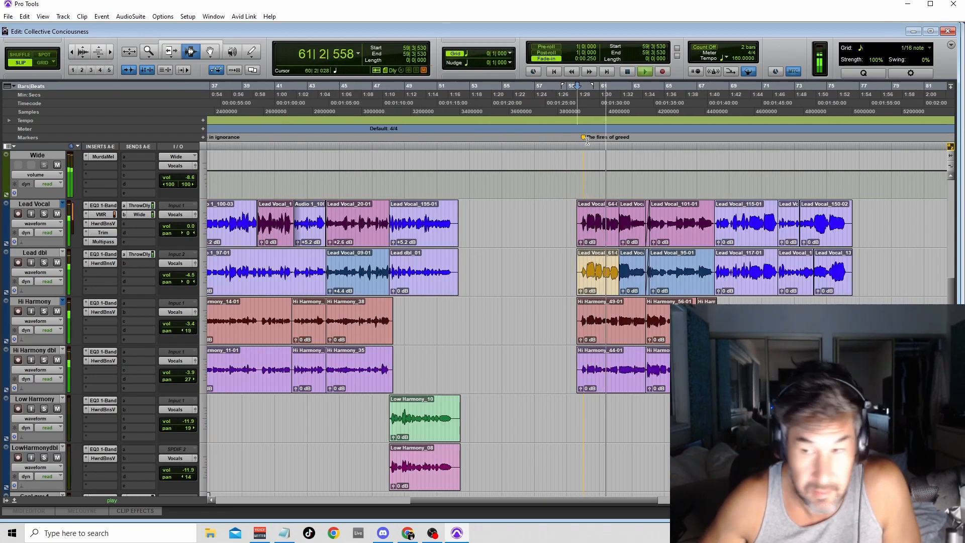
{"action": "scroll", "coordinate": [587, 141], "scroll_direction": "down", "scroll_amount": 3}
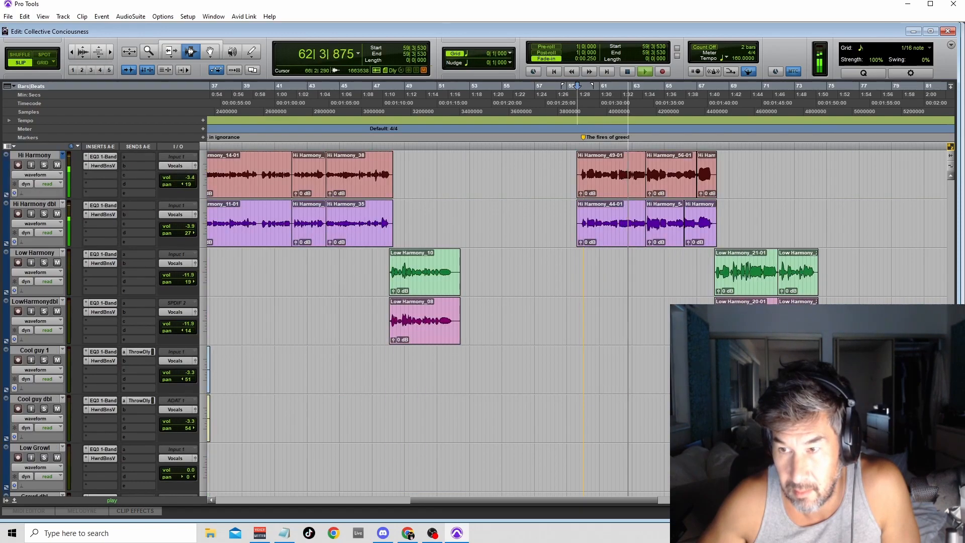
Continue playing "The fires of greed" section to about bar 72, checking the lead and Low Harmony tracks, and stop playback.
{"action": "scroll", "coordinate": [553, 289], "scroll_direction": "down", "scroll_amount": 2}
{"action": "scroll", "coordinate": [553, 289], "scroll_direction": "up", "scroll_amount": 4}
{"action": "left_click_drag", "start_coordinate": [618, 501], "coordinate": [732, 502]}
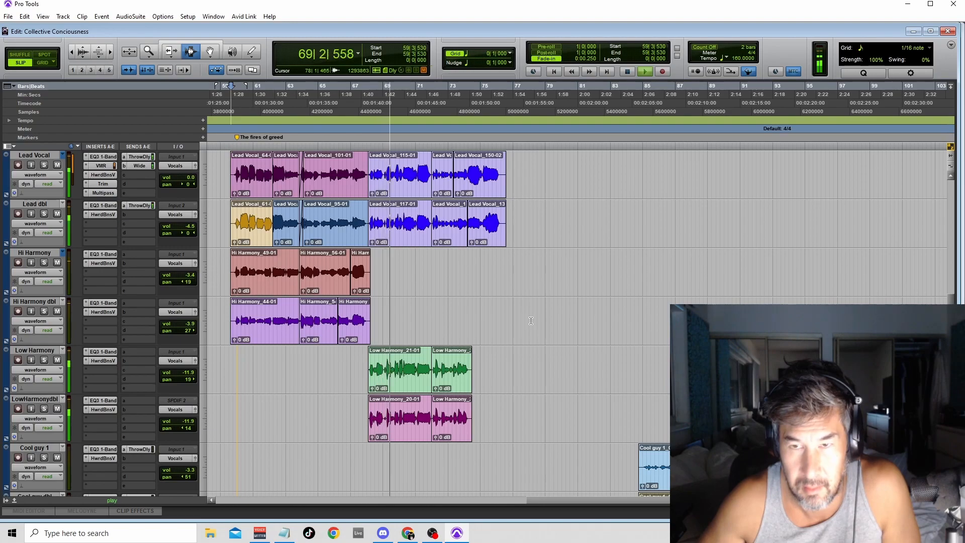
{"action": "scroll", "coordinate": [530, 320], "scroll_direction": "down", "scroll_amount": 5}
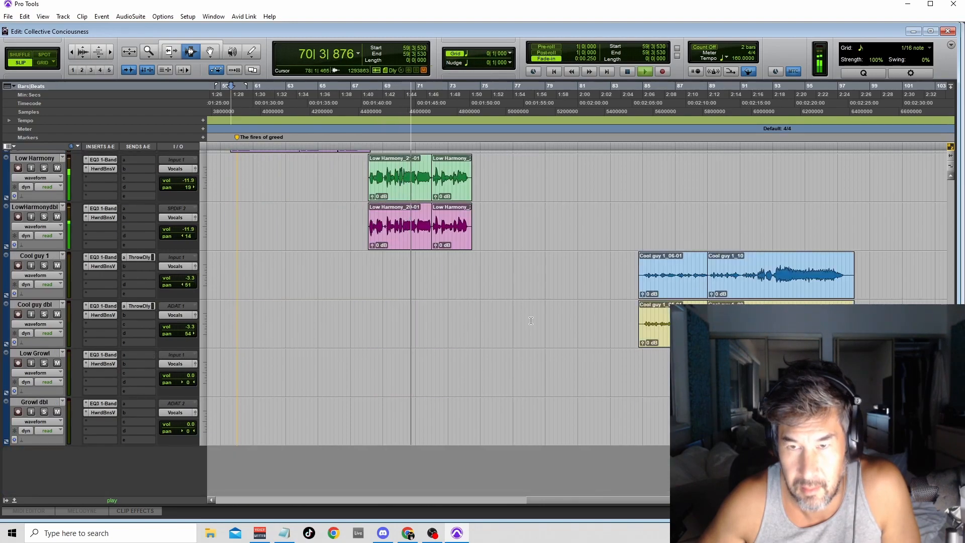
{"action": "scroll", "coordinate": [531, 321], "scroll_direction": "up", "scroll_amount": 5}
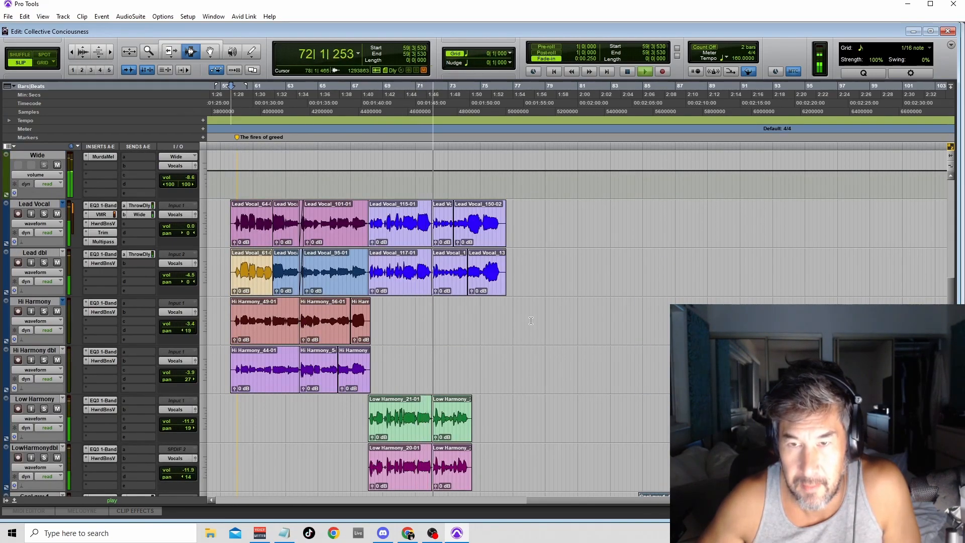
{"action": "key", "text": "space"}
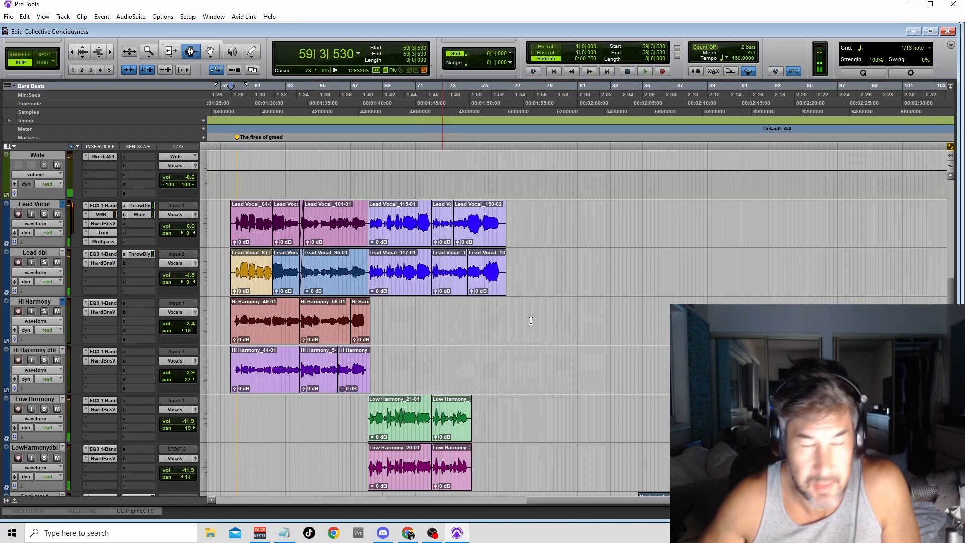
Play the Cool guy and growl vocals from bar 84|3 to about bar 97, and check the Throw Delay automation.
{"action": "scroll", "coordinate": [531, 320], "scroll_direction": "down", "scroll_amount": 4}
{"action": "left_click", "coordinate": [635, 110]}
{"action": "scroll", "coordinate": [597, 191], "scroll_direction": "up", "scroll_amount": 5}
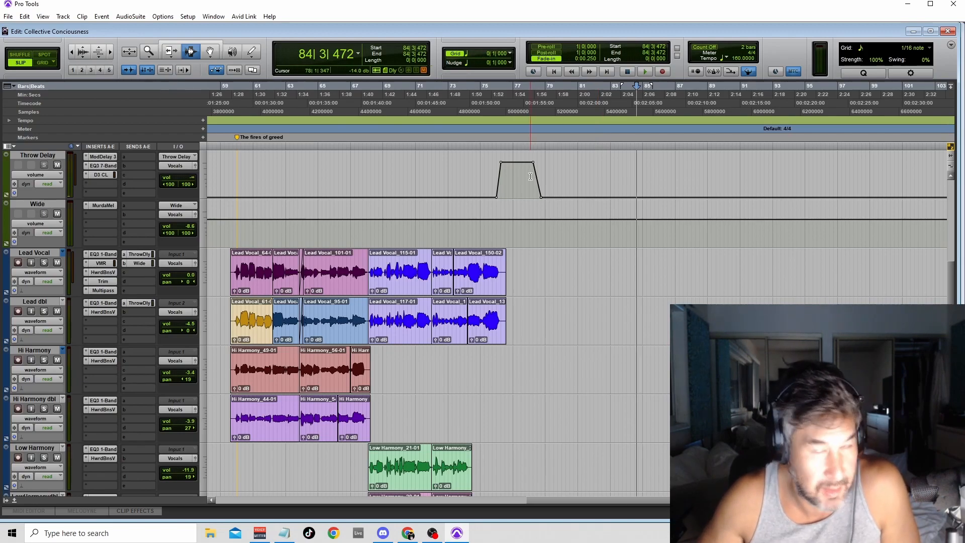
{"action": "scroll", "coordinate": [530, 176], "scroll_direction": "up", "scroll_amount": 5}
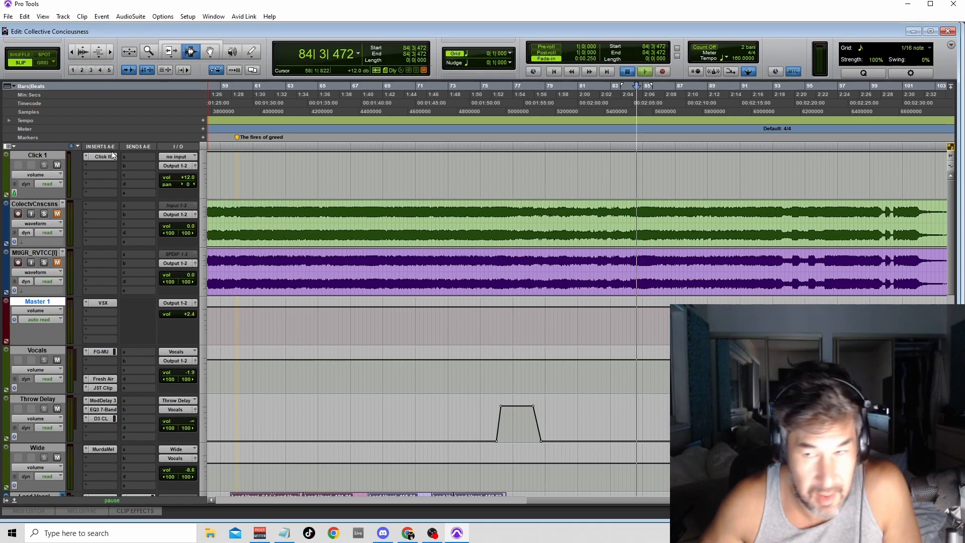
{"action": "key", "text": "space"}
{"action": "scroll", "coordinate": [580, 175], "scroll_direction": "down", "scroll_amount": 10}
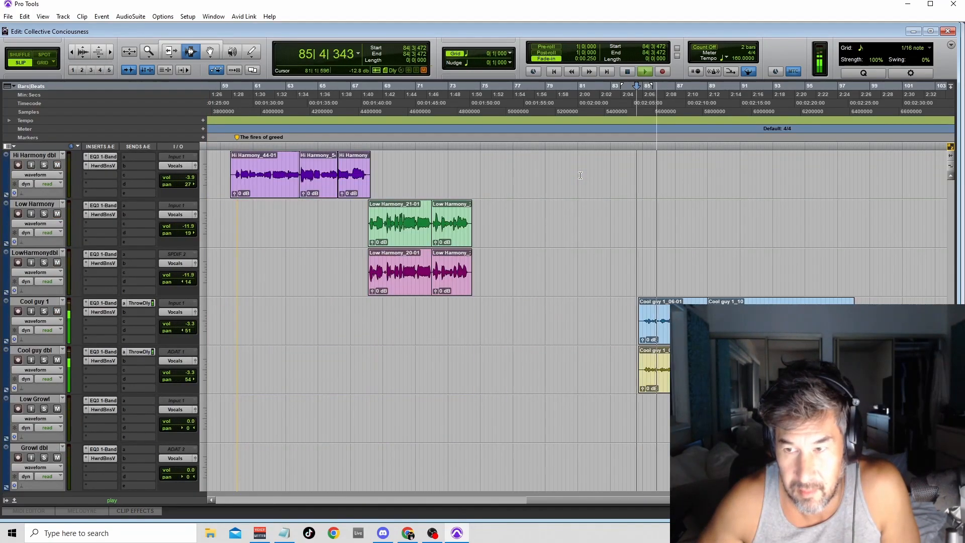
{"action": "scroll", "coordinate": [580, 175], "scroll_direction": "down", "scroll_amount": 1}
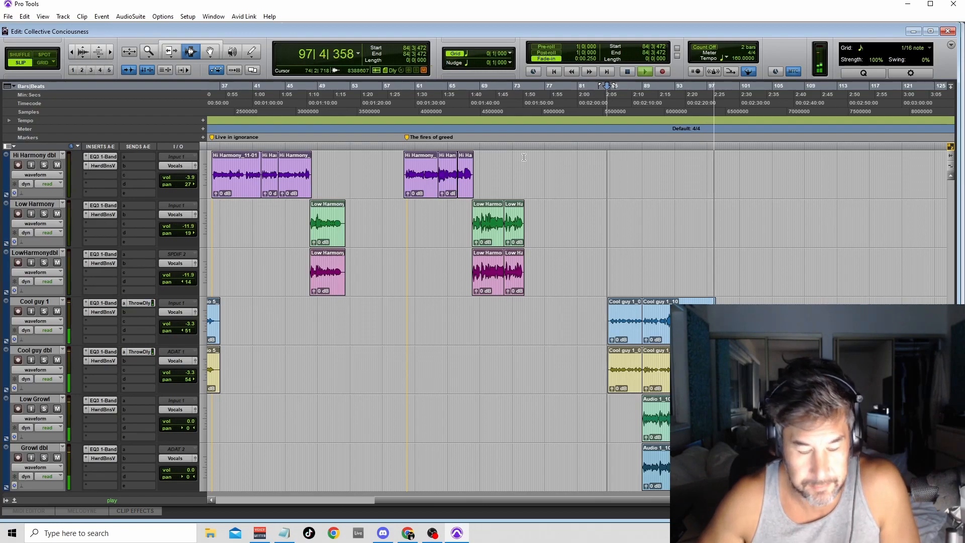
{"action": "key", "text": "space"}
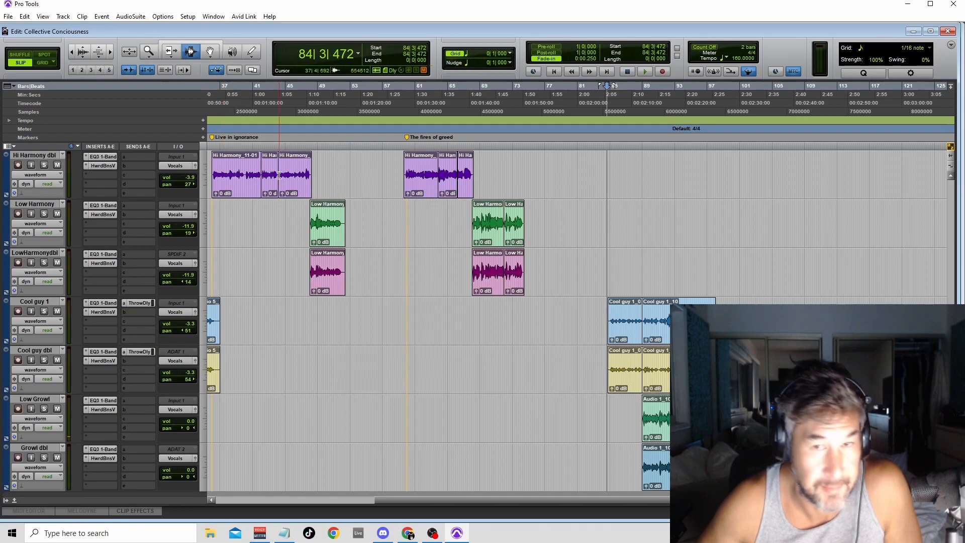
{"action": "scroll", "coordinate": [286, 171], "scroll_direction": "up", "scroll_amount": 10}
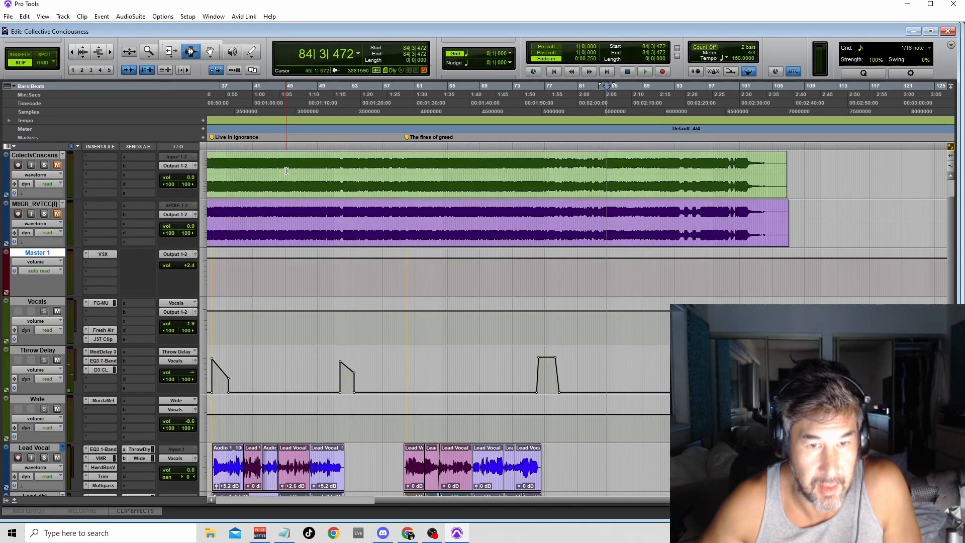